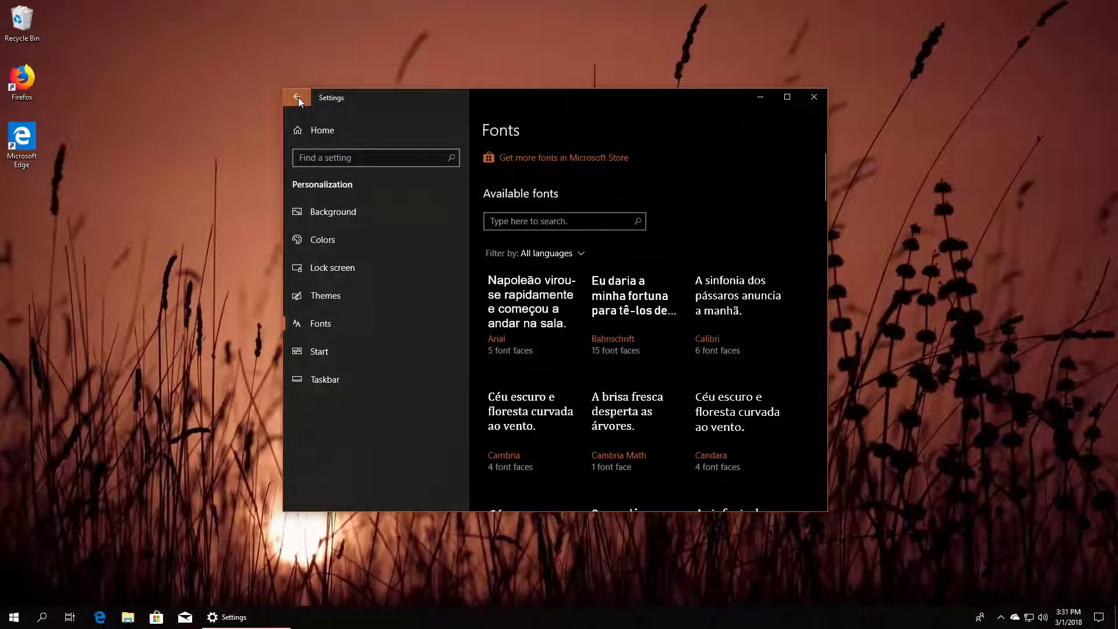
Return to the Settings home page and open the Fonts page under Personalization
click(298, 97)
click(299, 97)
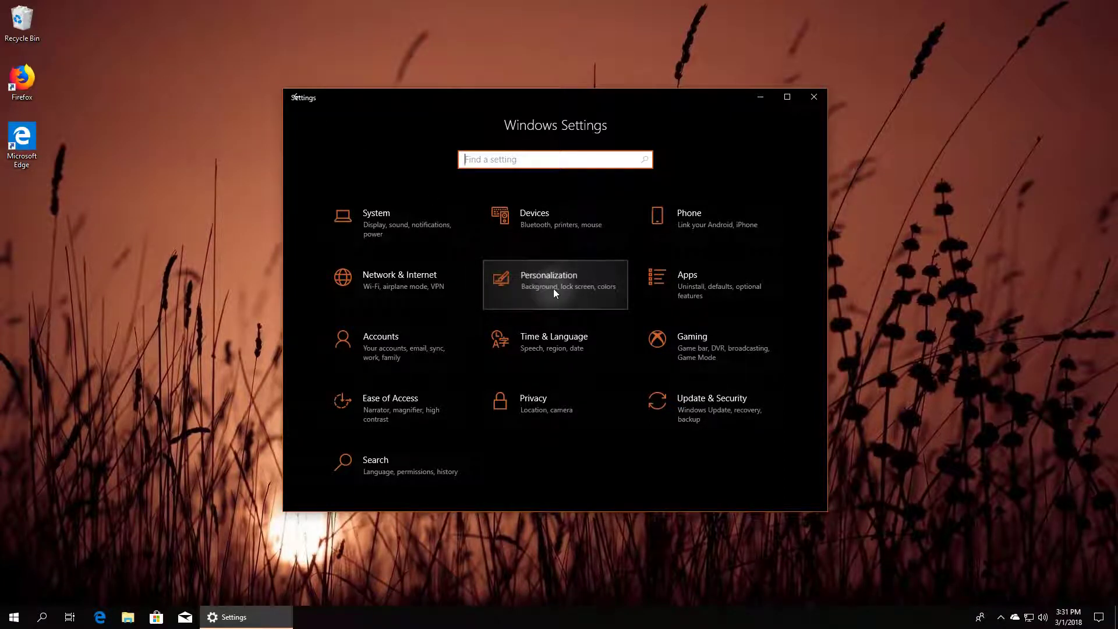
click(594, 283)
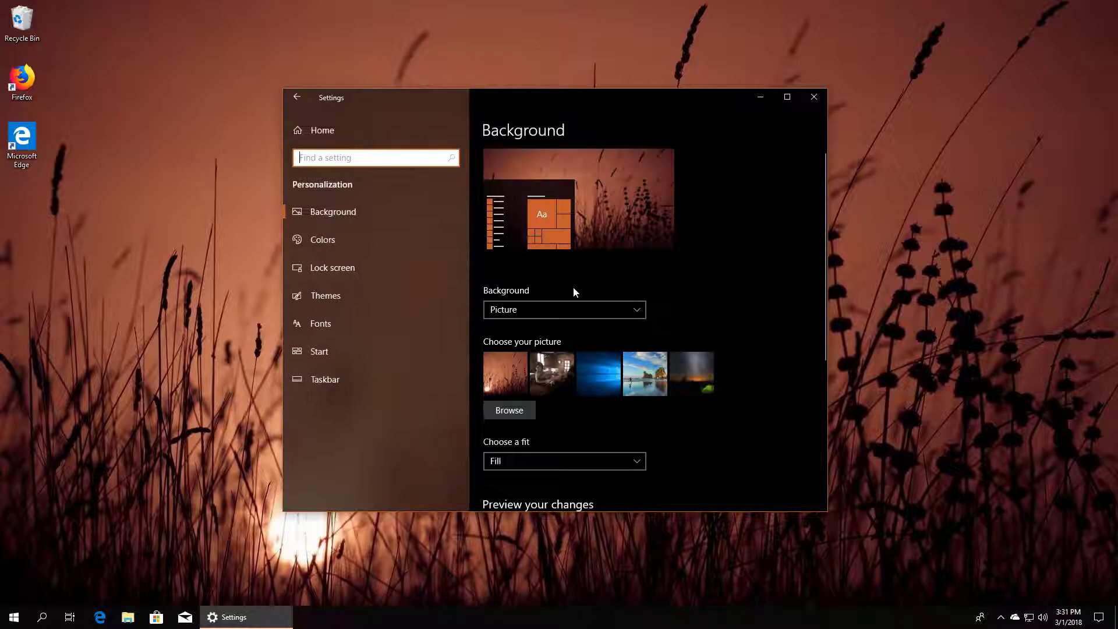
click(378, 325)
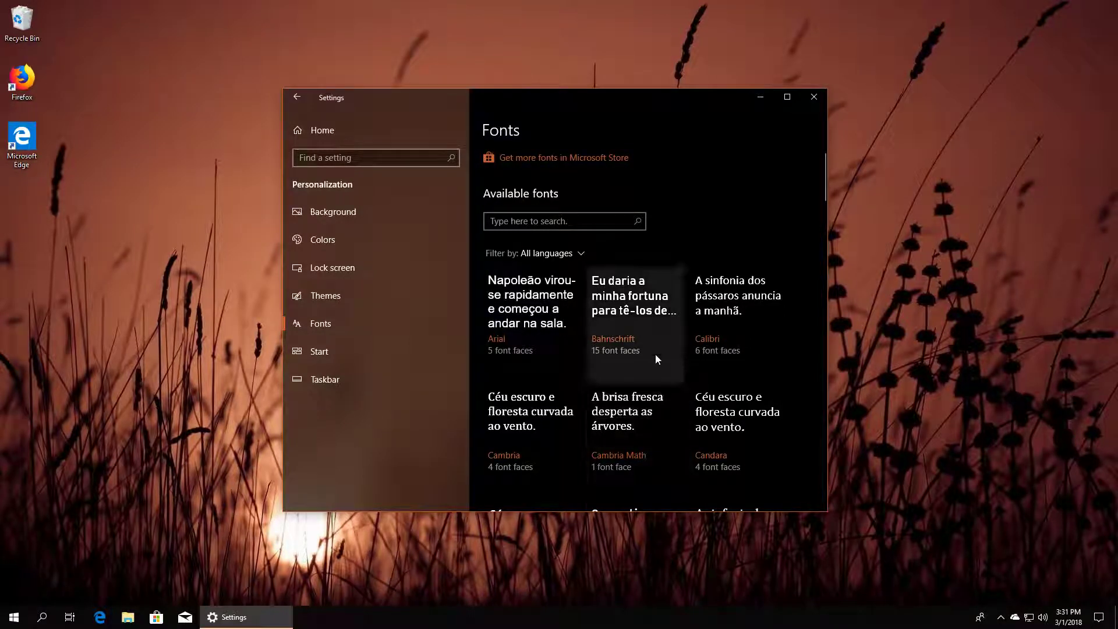
Search the available fonts for "ari", and clear the search
click(569, 220)
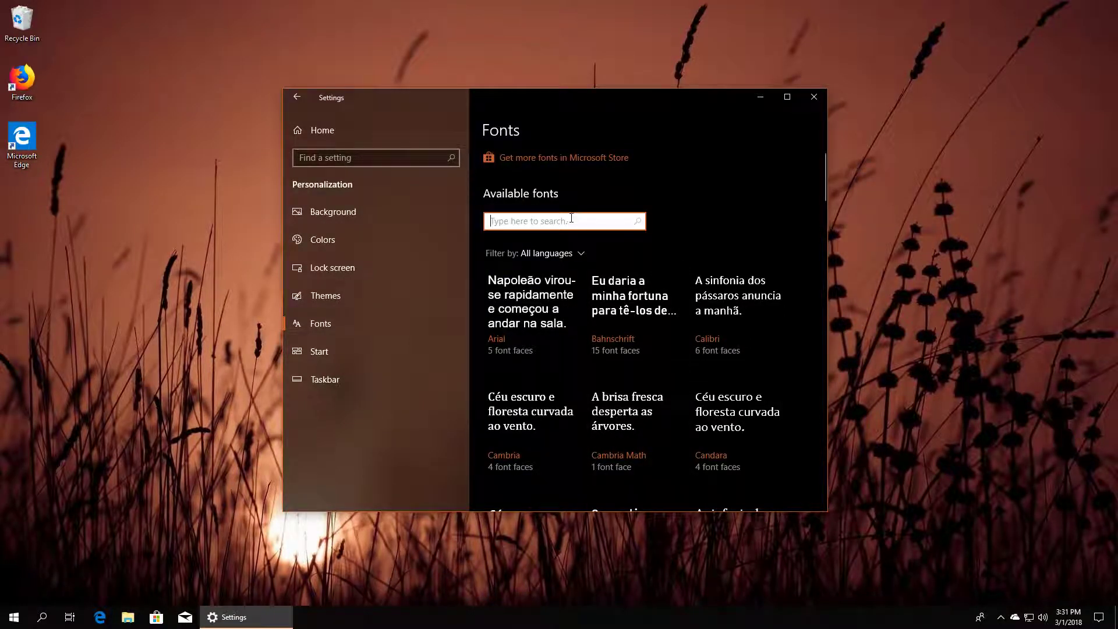
text(ari)
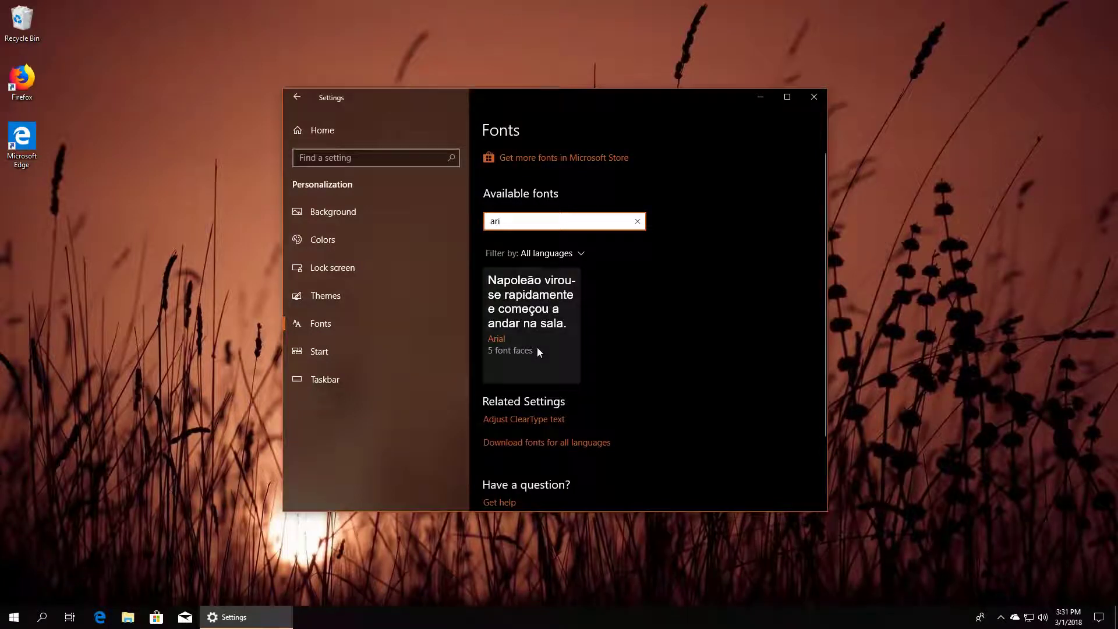
click(639, 221)
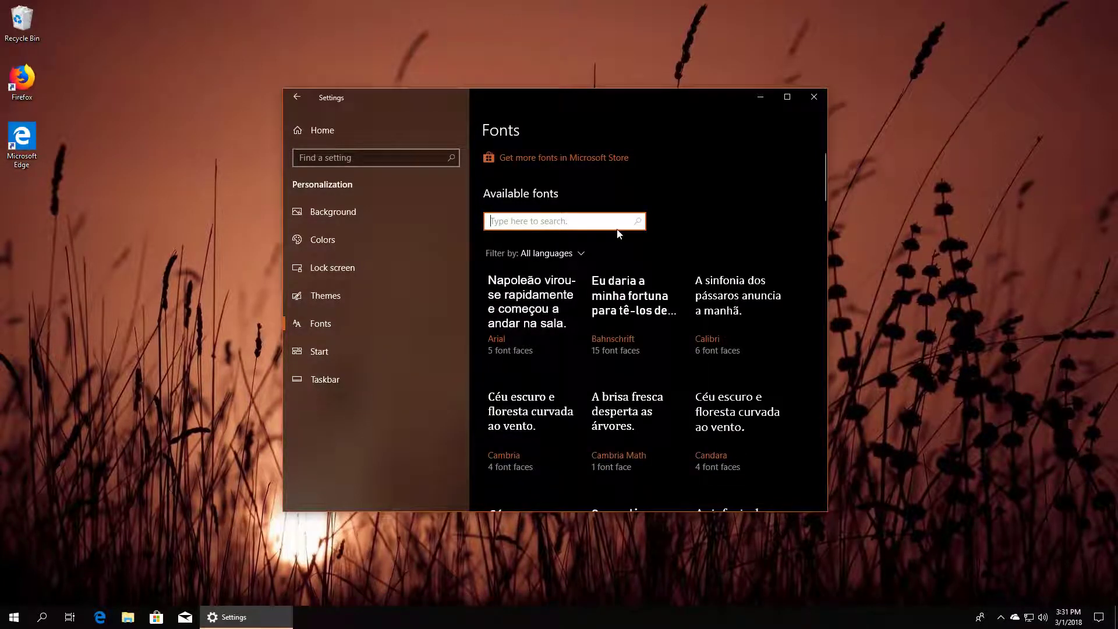
Browse the languages offered in the available fonts filter without choosing one
click(580, 254)
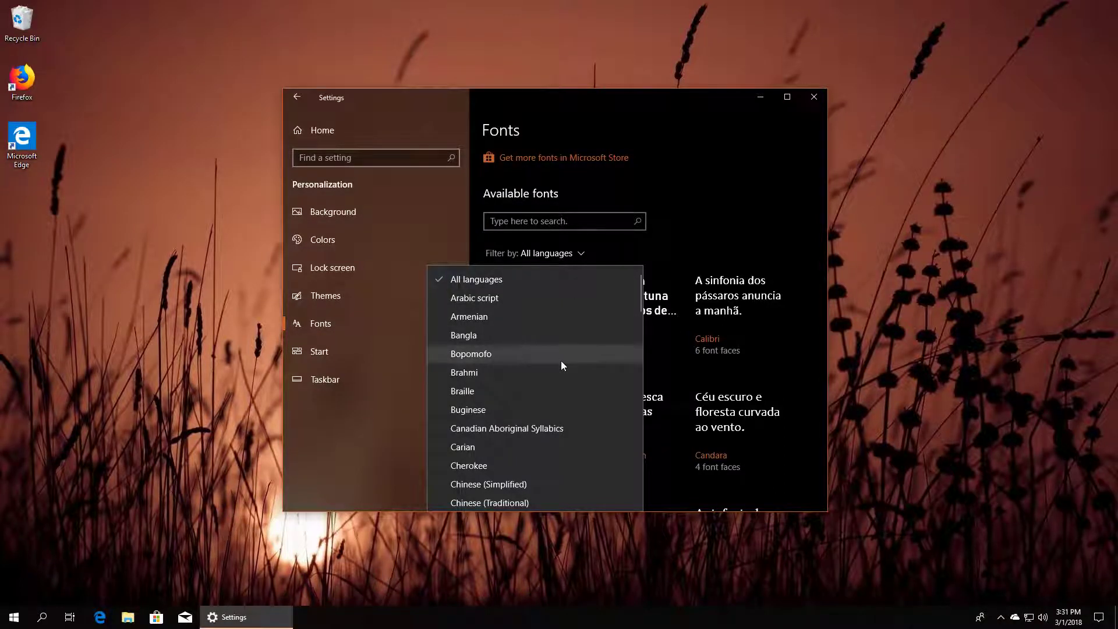
scroll(561, 372, down, 5)
scroll(561, 400, down, 10)
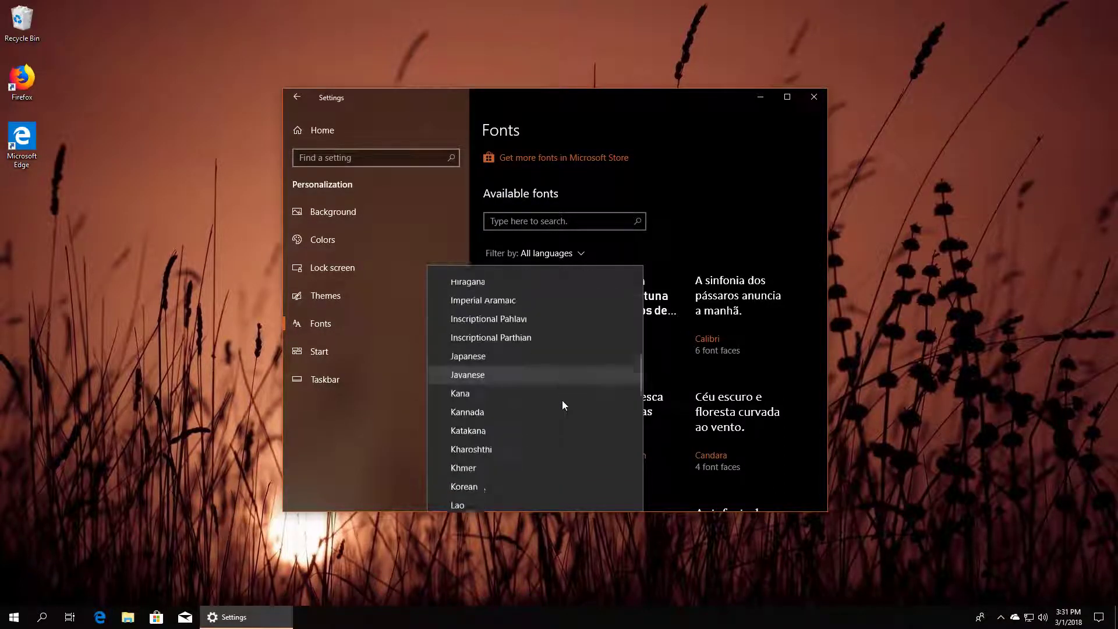
click(690, 226)
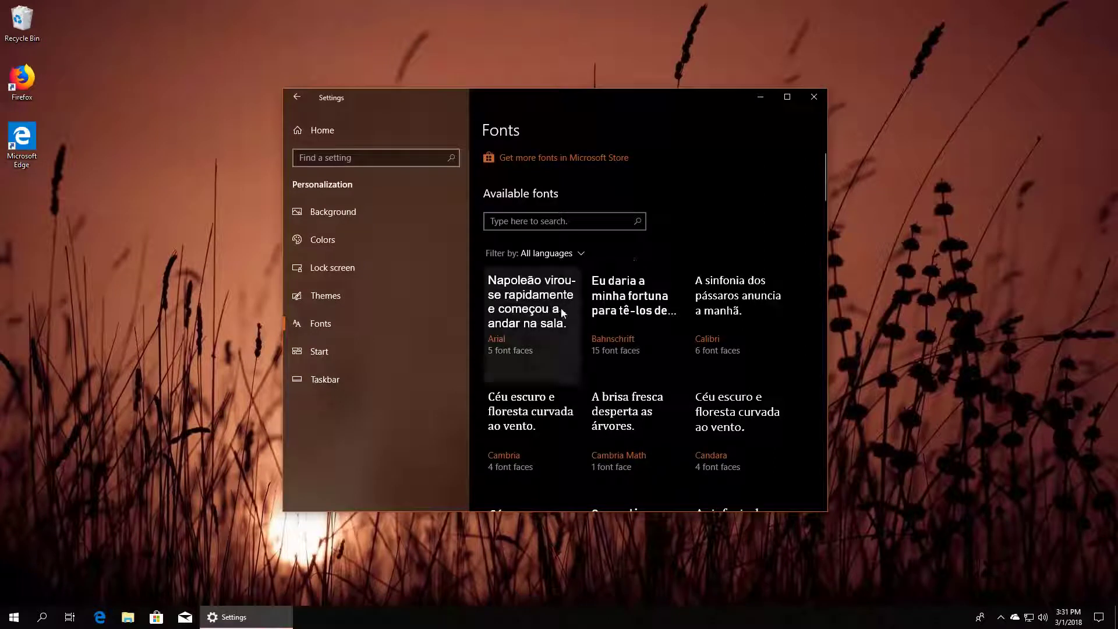
Open the Bahnschrift font details, review its font faces and try out the preview size
click(628, 336)
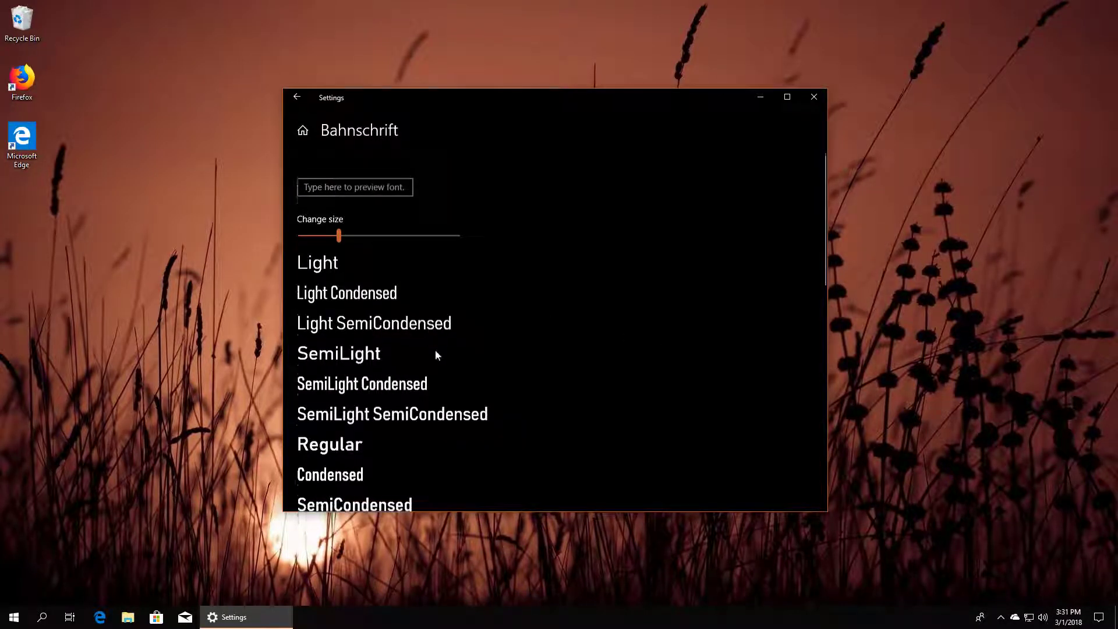
scroll(436, 353, down, 5)
scroll(431, 358, up, 5)
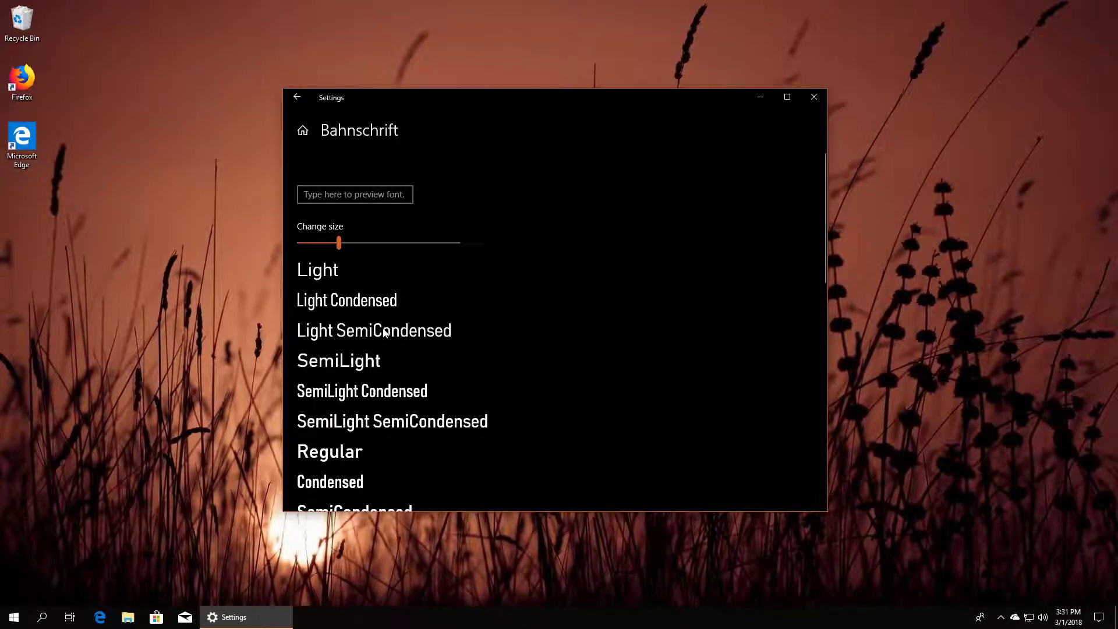
scroll(357, 301, down, 10)
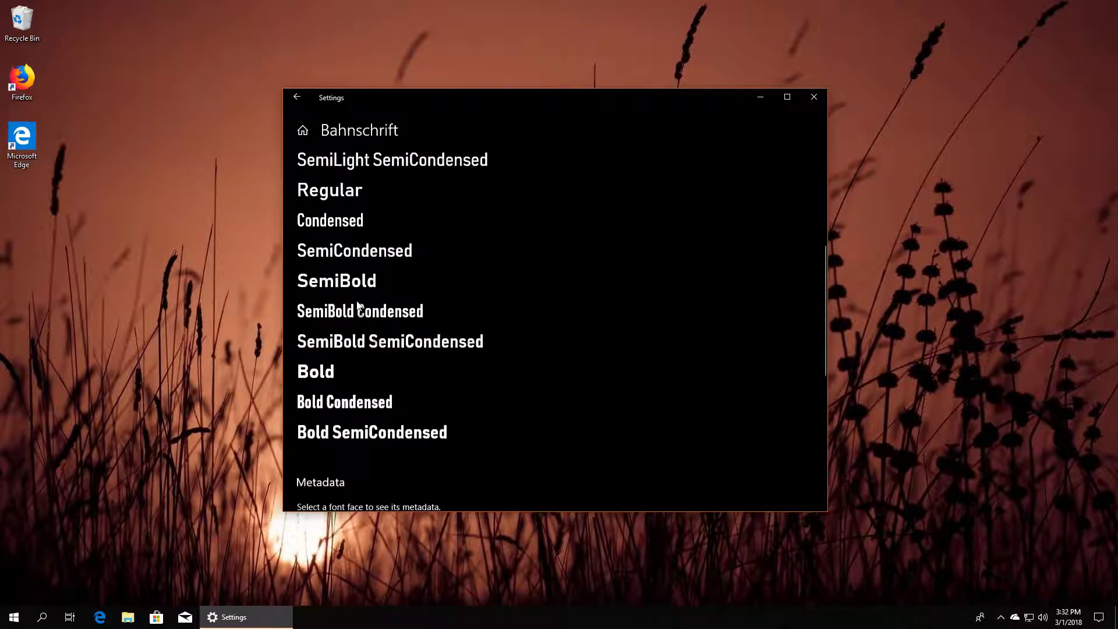
scroll(369, 333, up, 10)
mouse_move(340, 243)
mouse_down()
mouse_move(376, 244)
mouse_move(338, 238)
mouse_up()
Review Bahnschrift's metadata section and the font faces it offers for selection
scroll(399, 340, down, 1)
scroll(400, 340, down, 9)
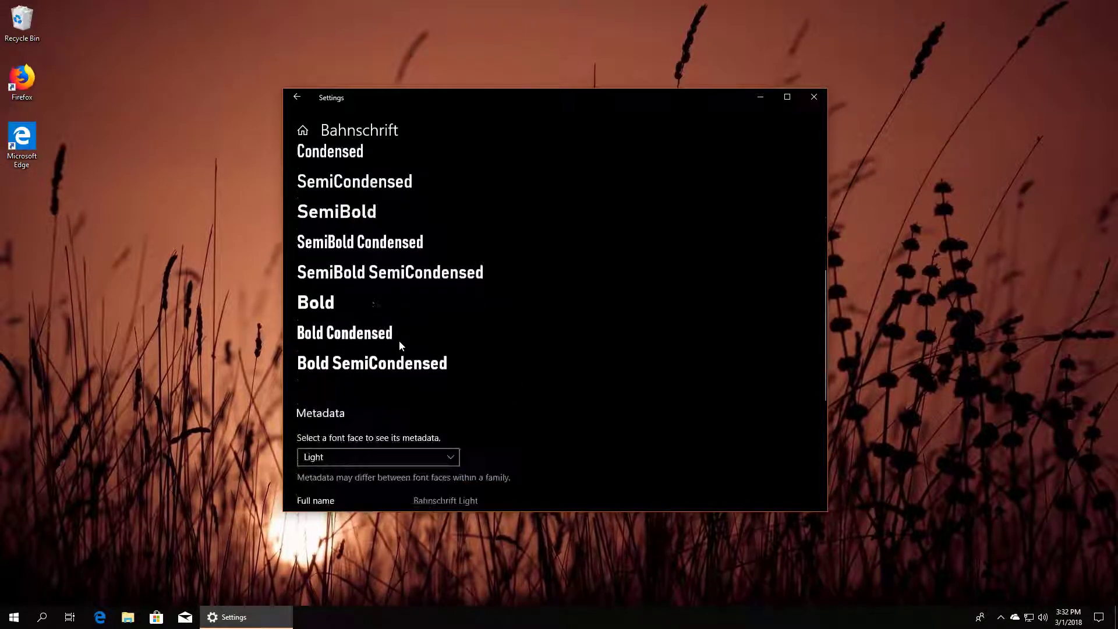
scroll(454, 361, down, 5)
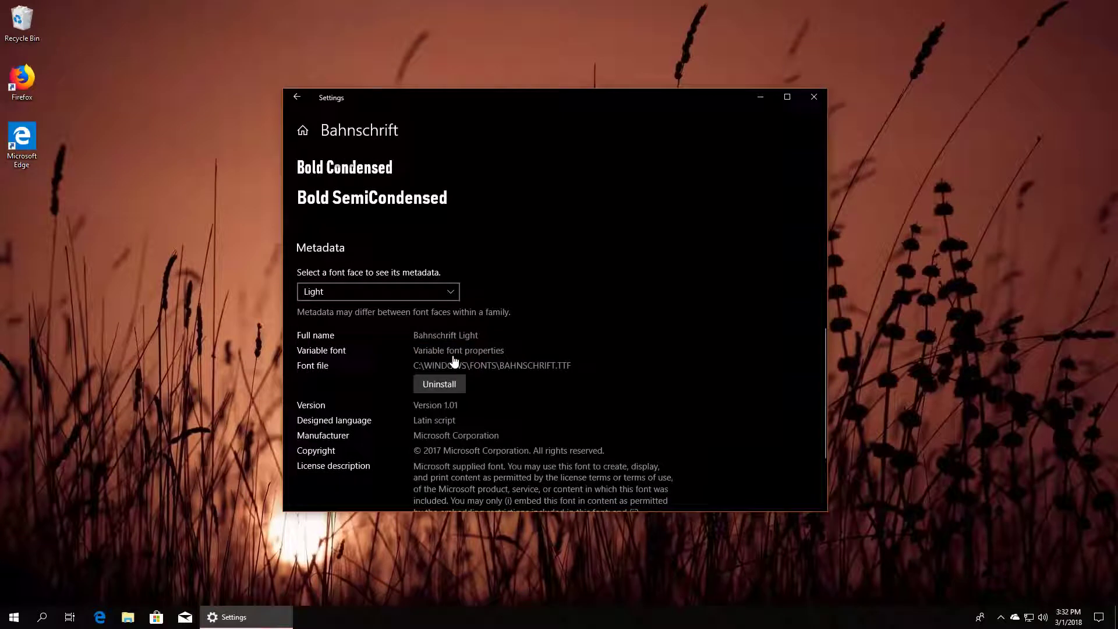
click(453, 293)
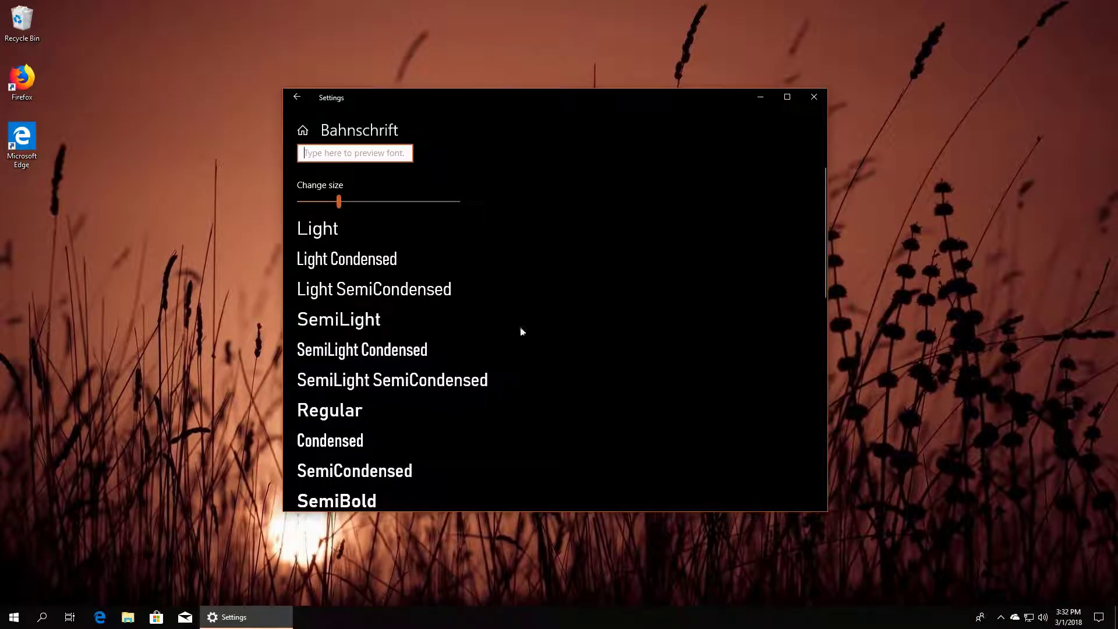
scroll(554, 338, down, 10)
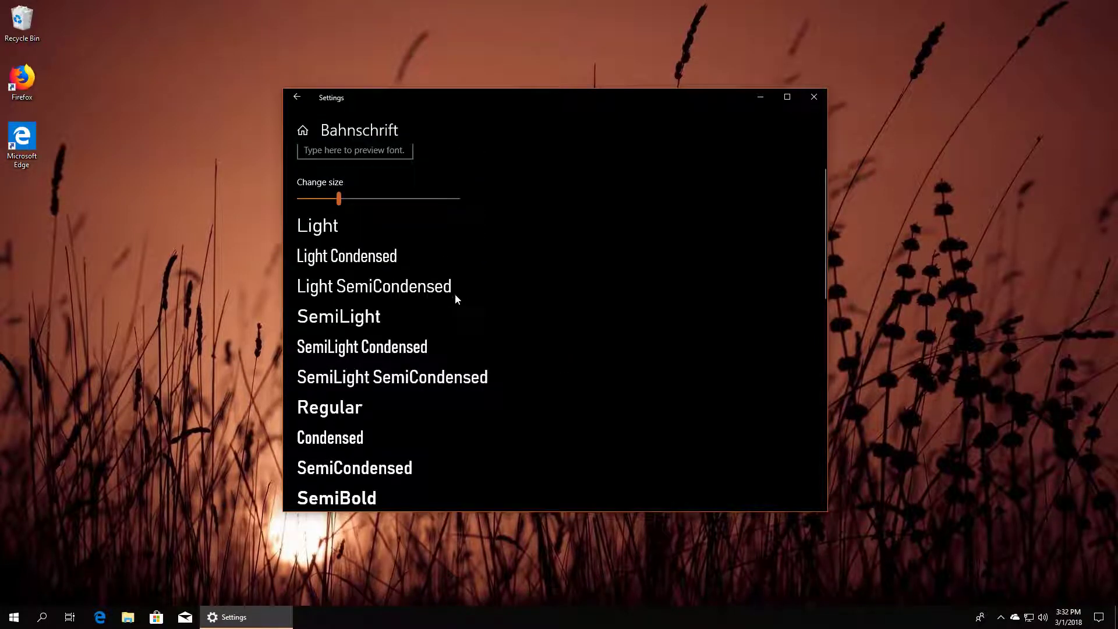
scroll(455, 294, down, 5)
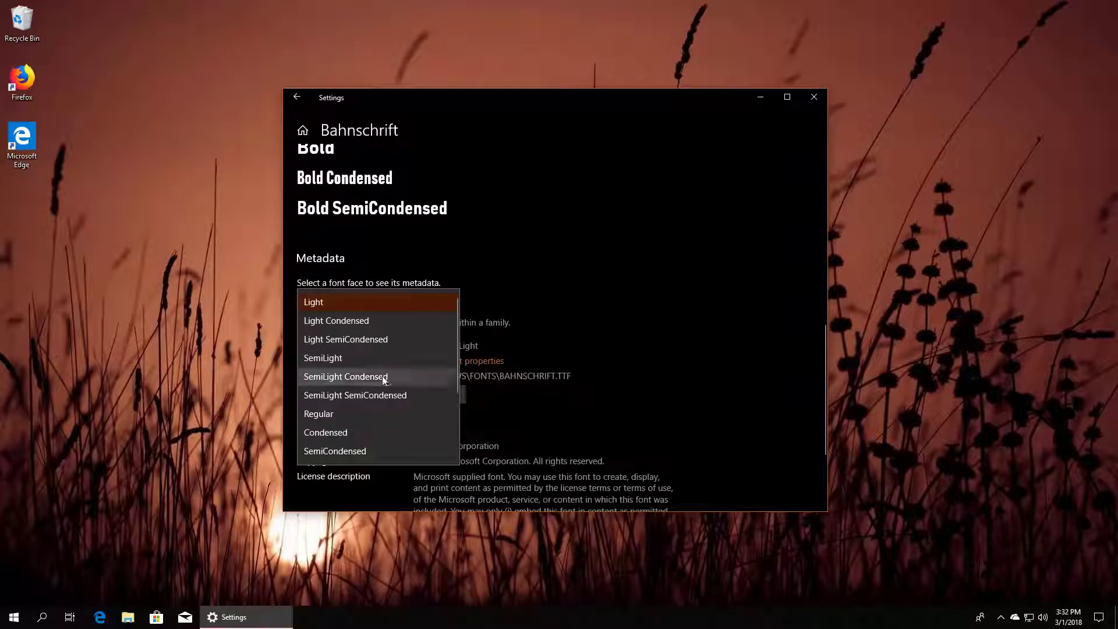
scroll(390, 397, down, 2)
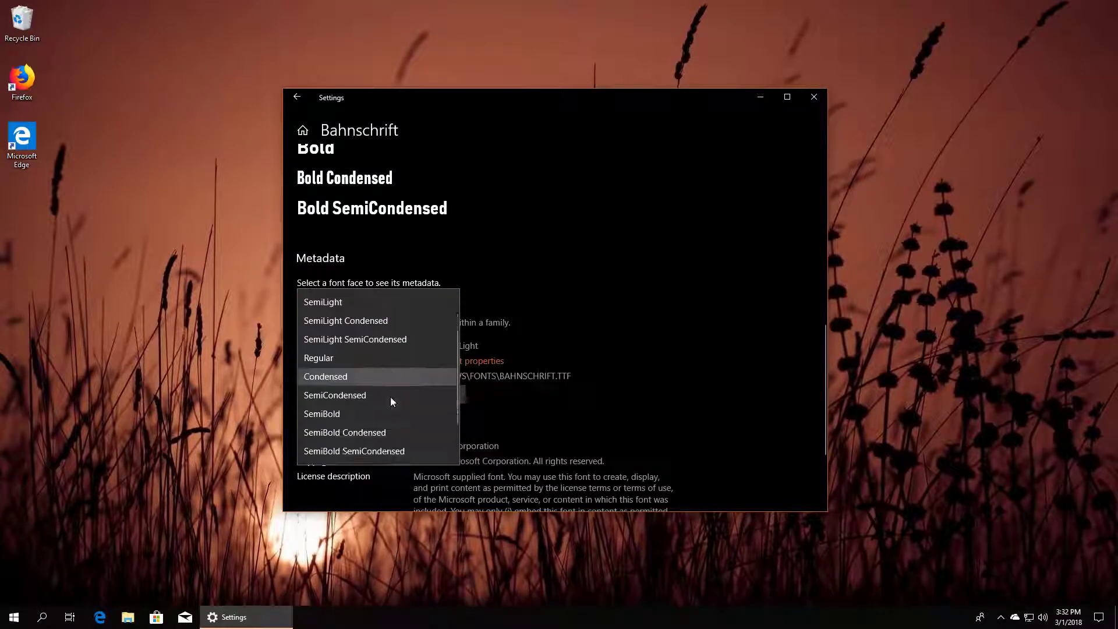
scroll(395, 385, up, 2)
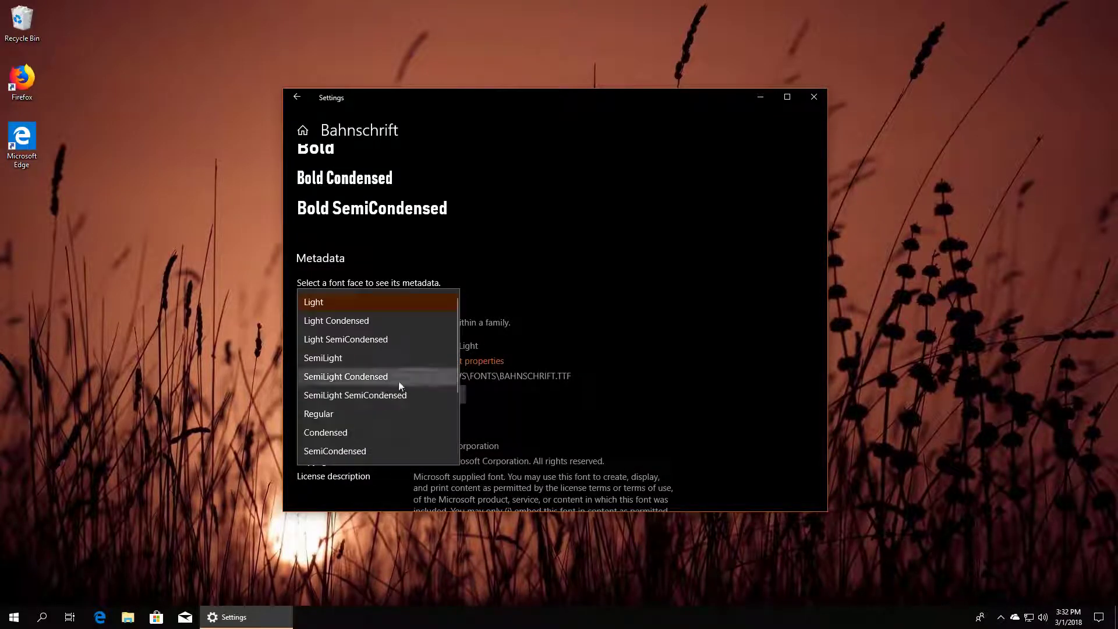
click(389, 319)
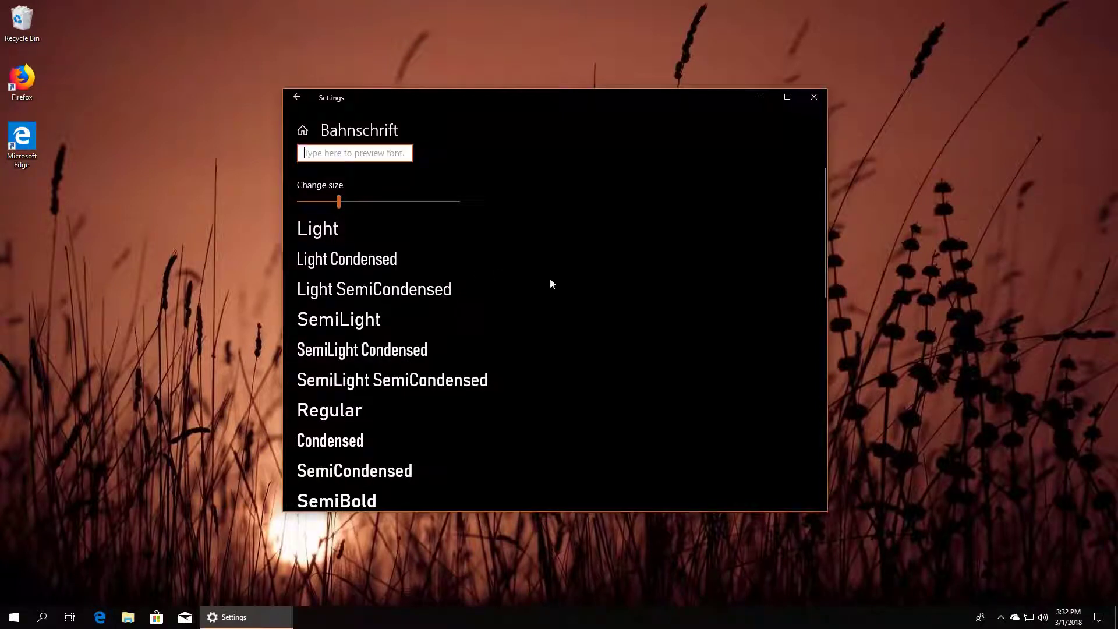
Open the variable font properties from the metadata of Bahnschrift's Light face
scroll(551, 284, down, 10)
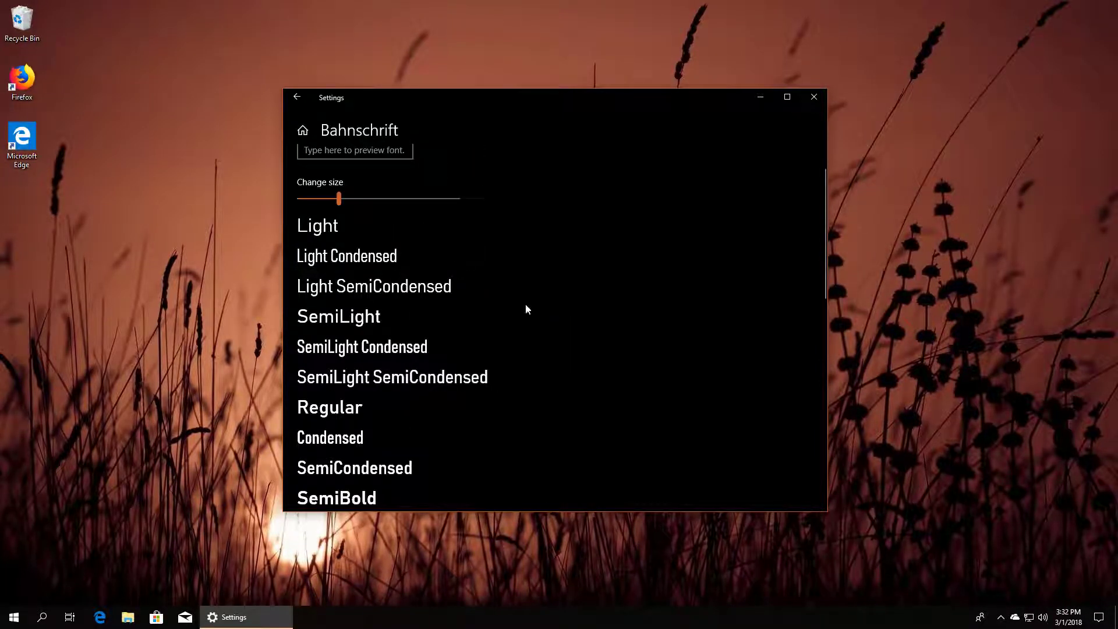
scroll(525, 304, down, 5)
click(340, 450)
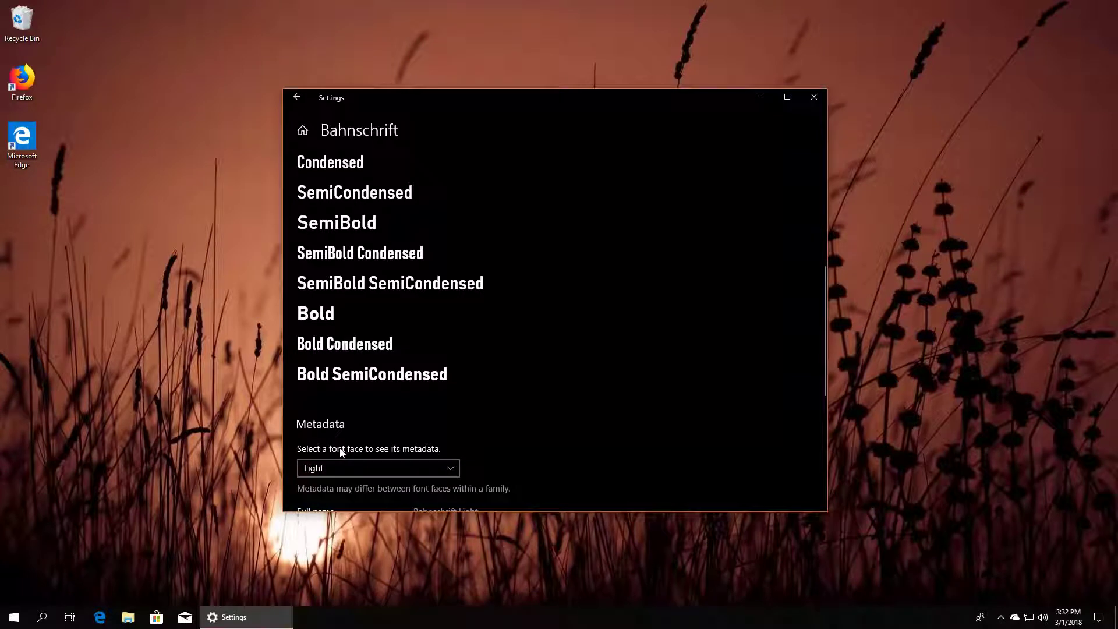
scroll(603, 423, up, 4)
scroll(603, 420, down, 9)
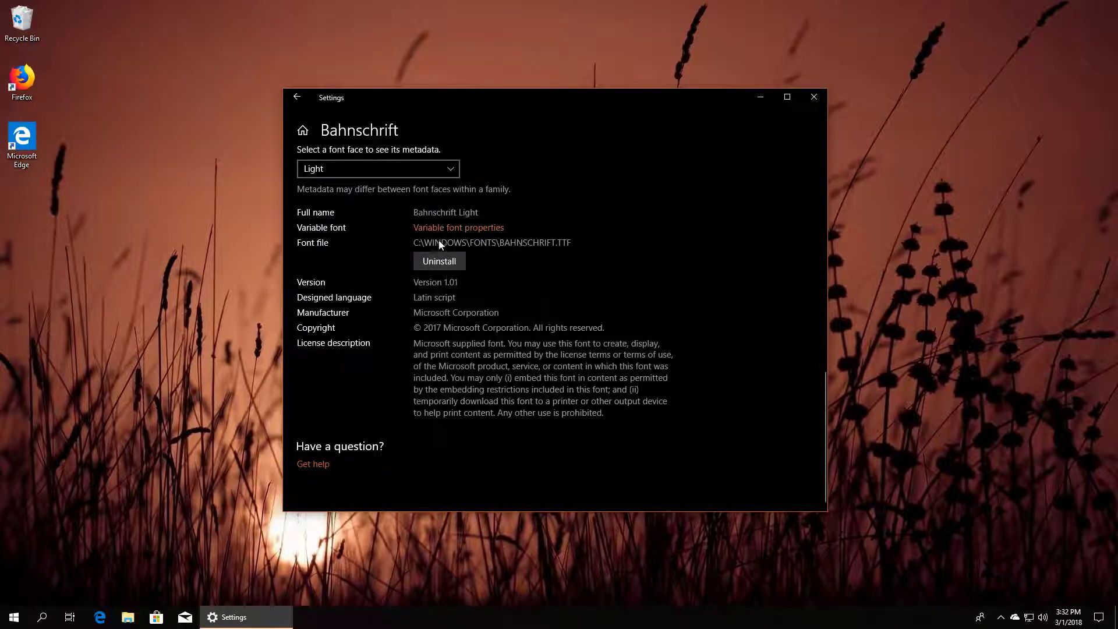
click(466, 228)
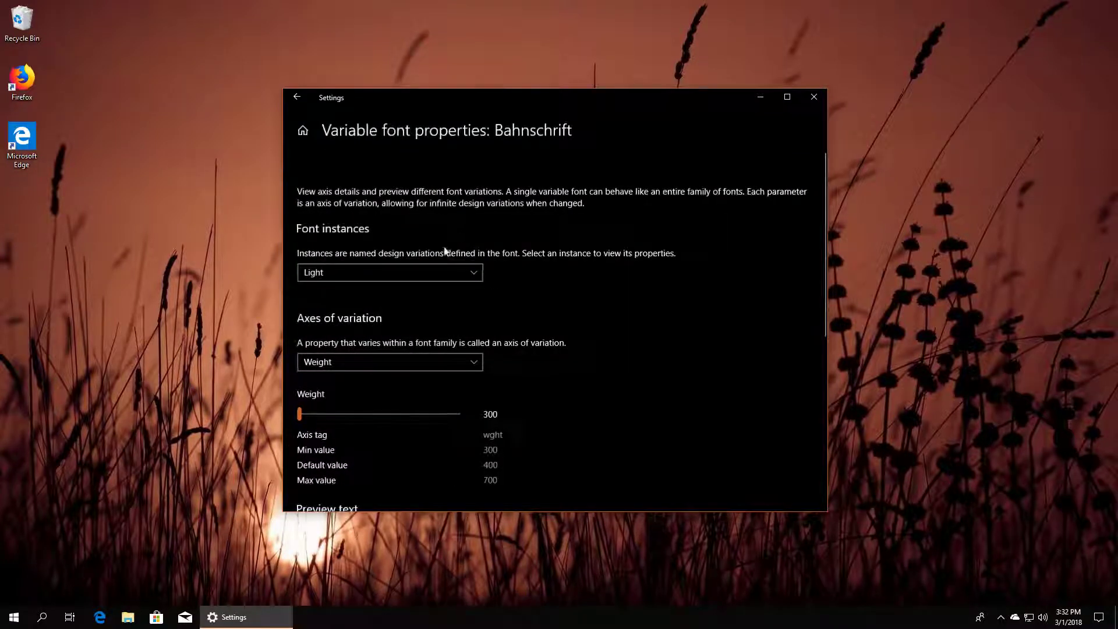
Browse the font instances and the axes of variation available for Bahnschrift
scroll(604, 229, down, 1)
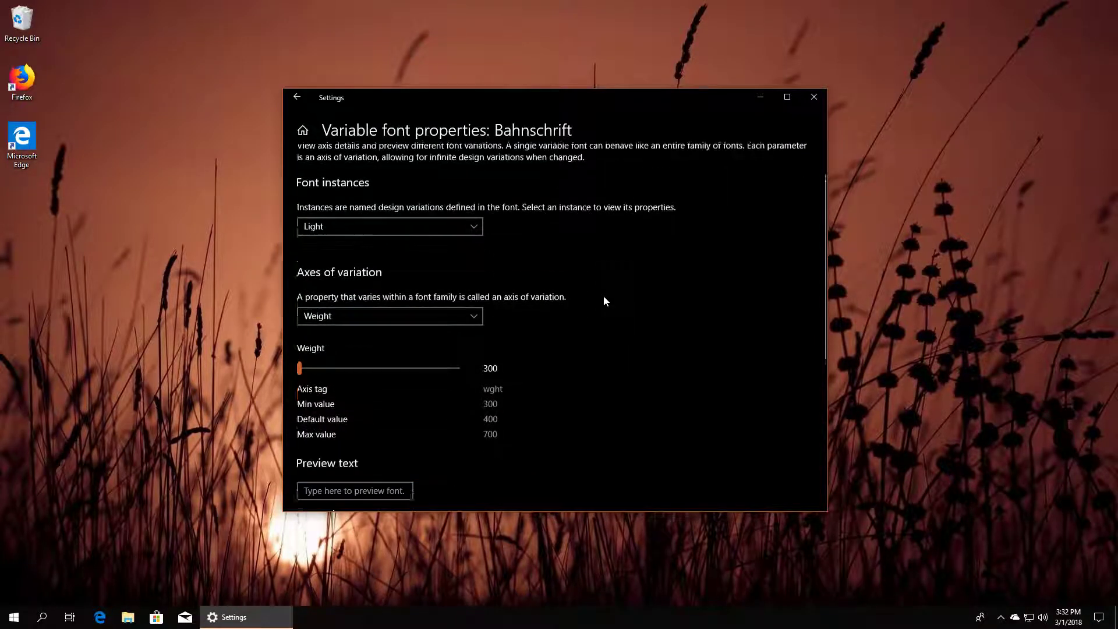
click(478, 217)
scroll(414, 314, down, 3)
scroll(414, 332, up, 3)
click(612, 237)
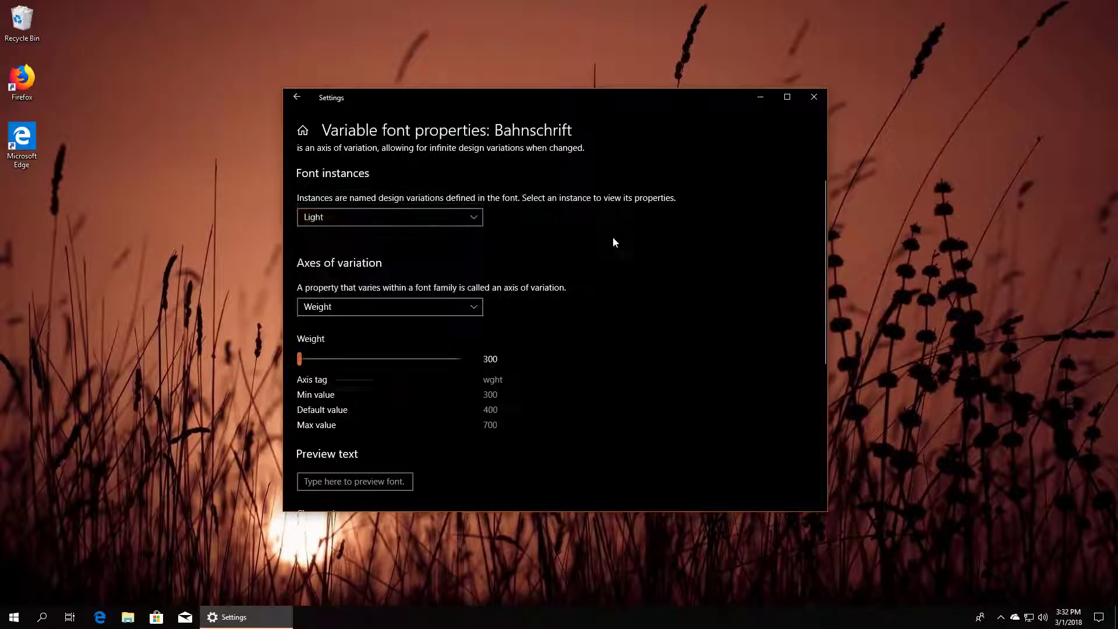
click(470, 306)
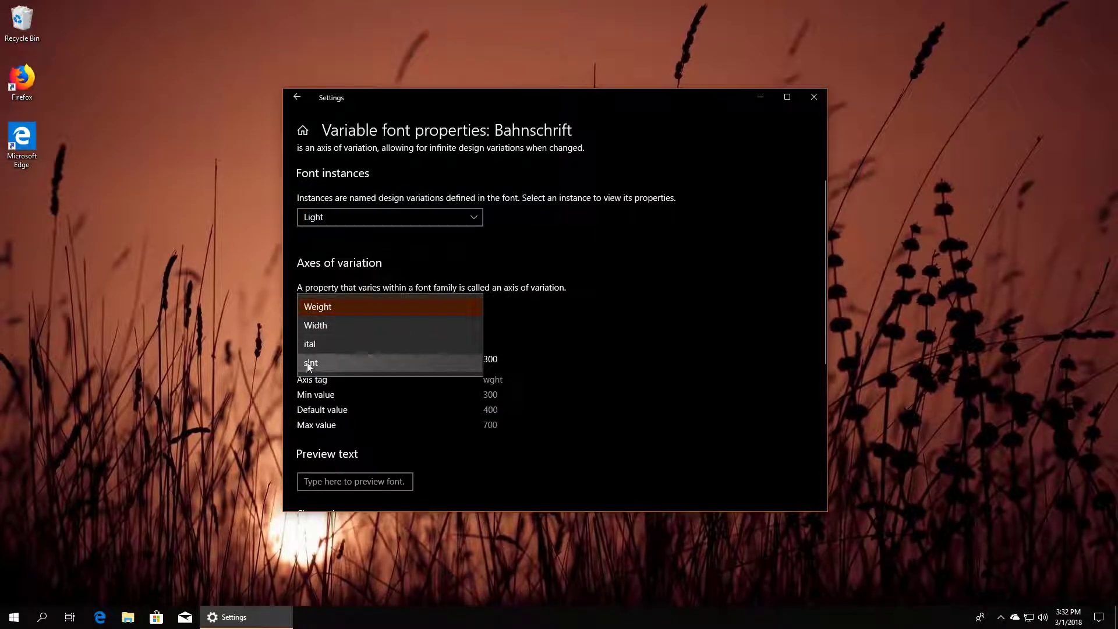
click(551, 304)
Set the variable font's preview text to "inscreva-se no canal!"
scroll(507, 385, down, 2)
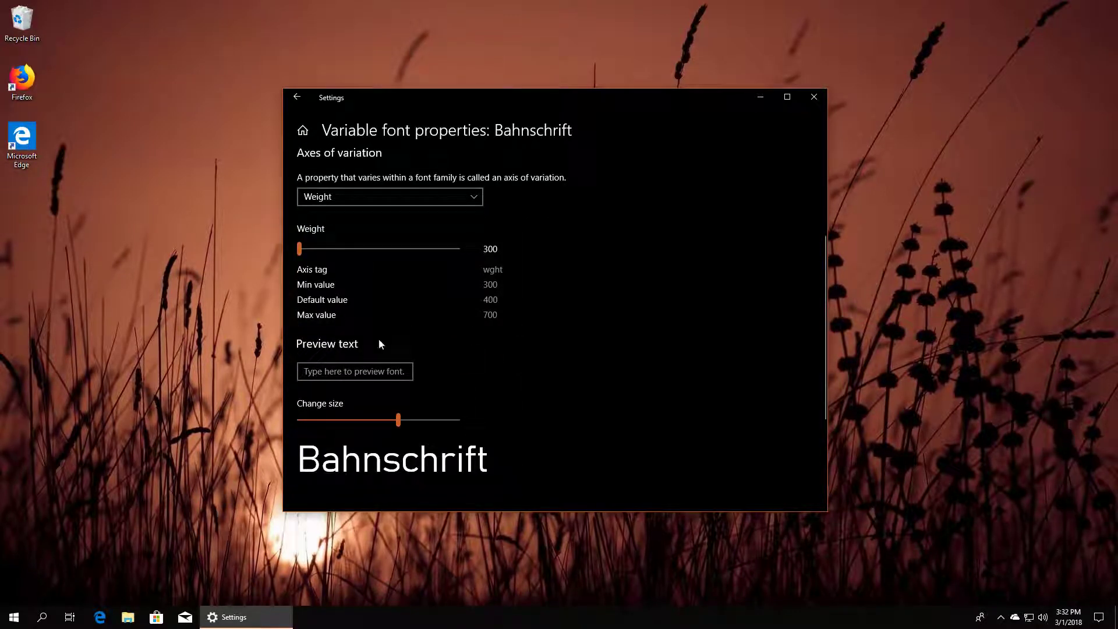
scroll(379, 343, down, 2)
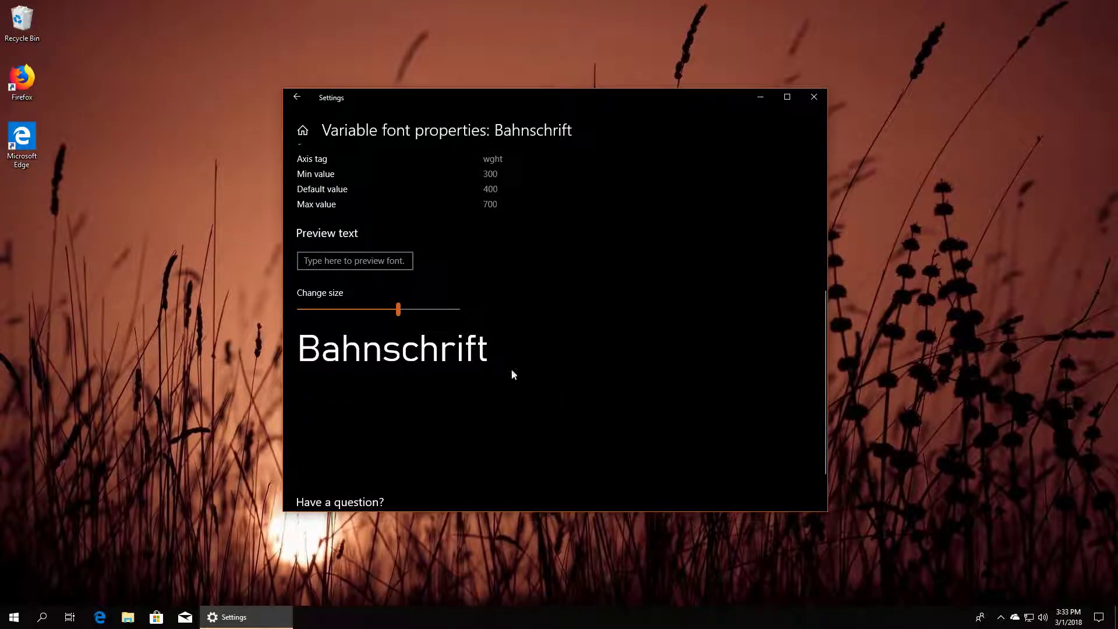
scroll(462, 373, down, 1)
scroll(471, 377, up, 3)
scroll(541, 383, down, 4)
scroll(509, 382, up, 7)
scroll(420, 371, down, 4)
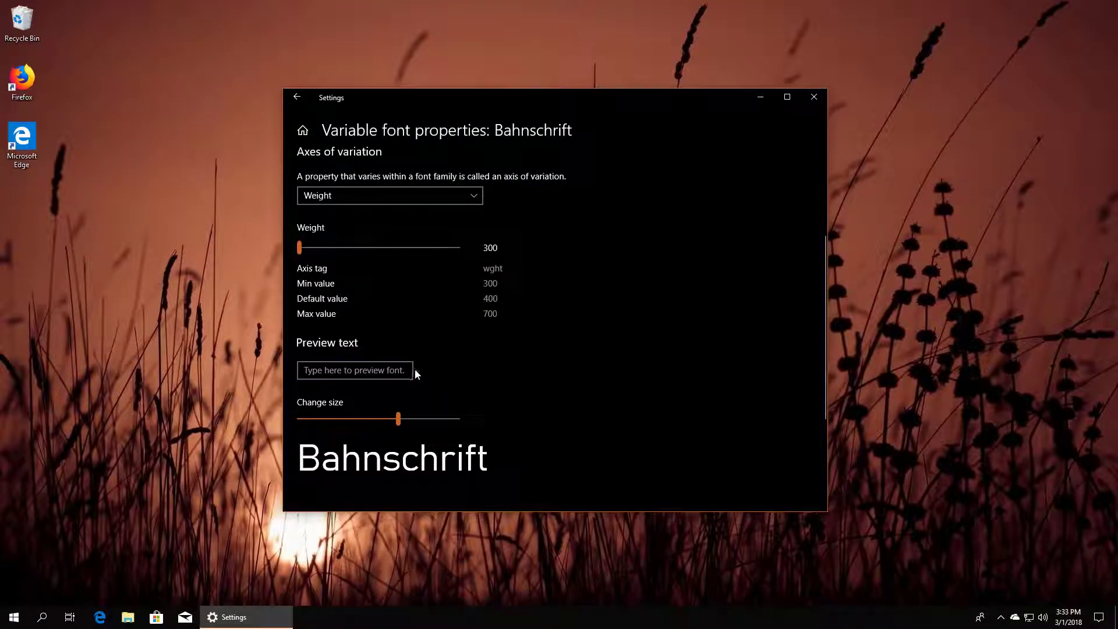
scroll(415, 373, down, 1)
click(380, 315)
text(inscreva-se)
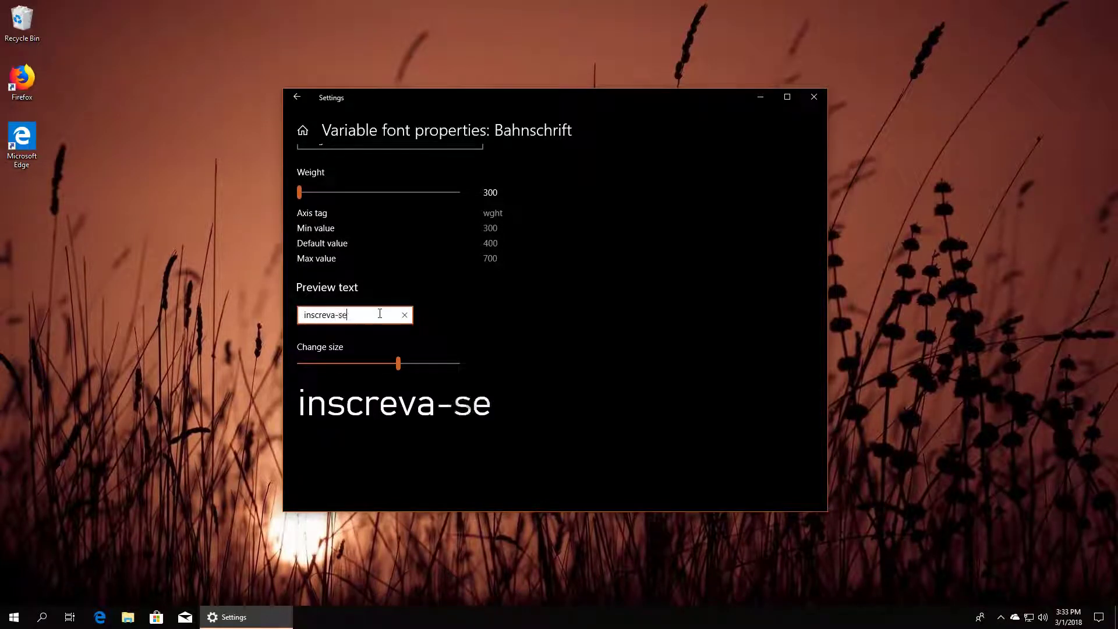
text( no canal!)
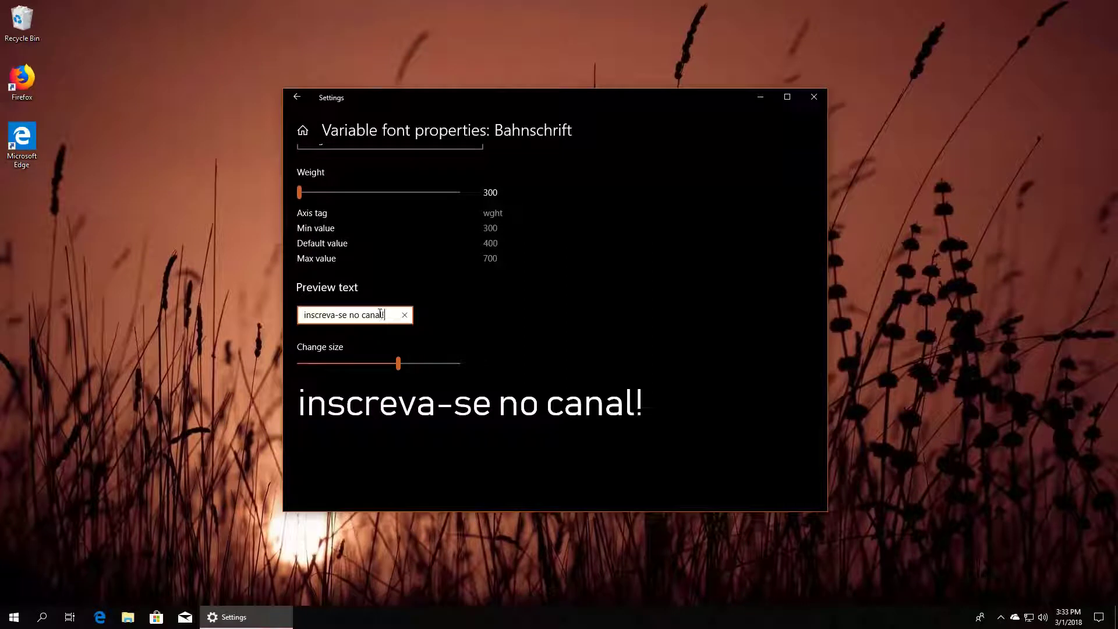
Reduce the preview text size and try out the Weight axis, finishing at a weight of 300
drag(400, 363, 366, 364)
mouse_move(302, 194)
mouse_down()
mouse_move(460, 198)
mouse_move(294, 198)
mouse_up()
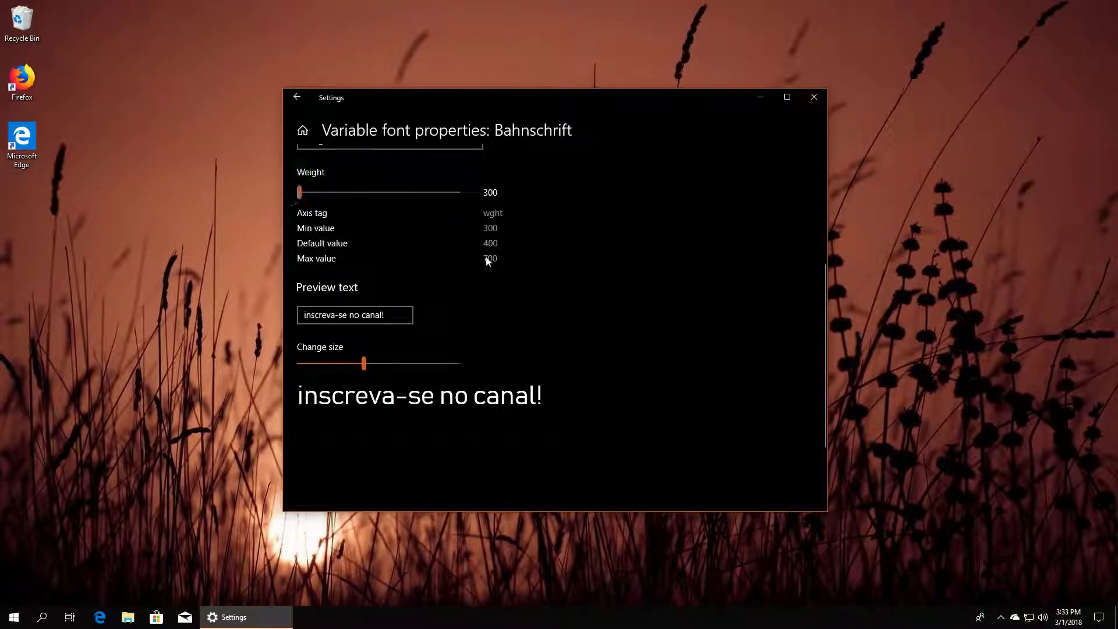
Switch the axis of variation to Width and bring its preview into view
scroll(432, 232, up, 3)
click(474, 306)
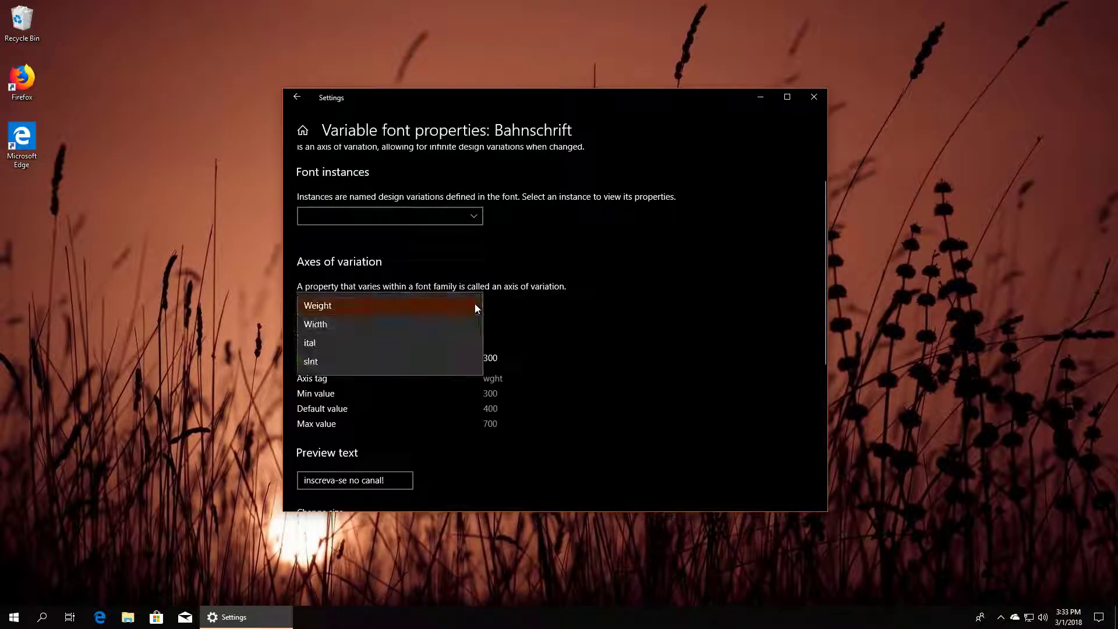
click(421, 324)
scroll(572, 355, down, 3)
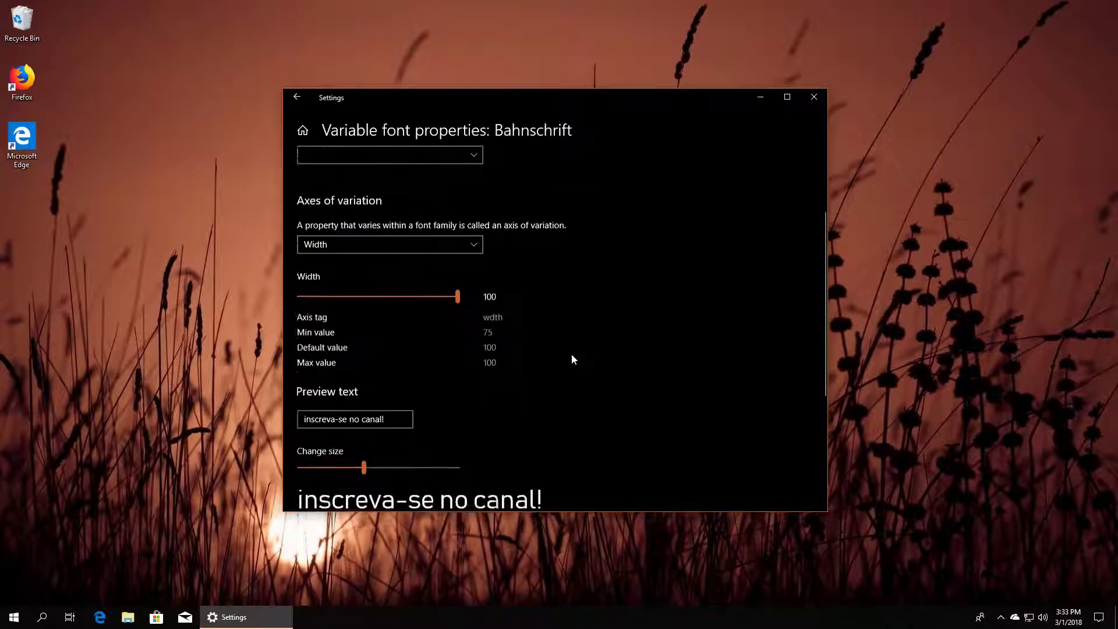
Switch the axis of variation to ital and check its properties and the preview text
drag(465, 198, 490, 208)
scroll(564, 287, up, 3)
click(478, 305)
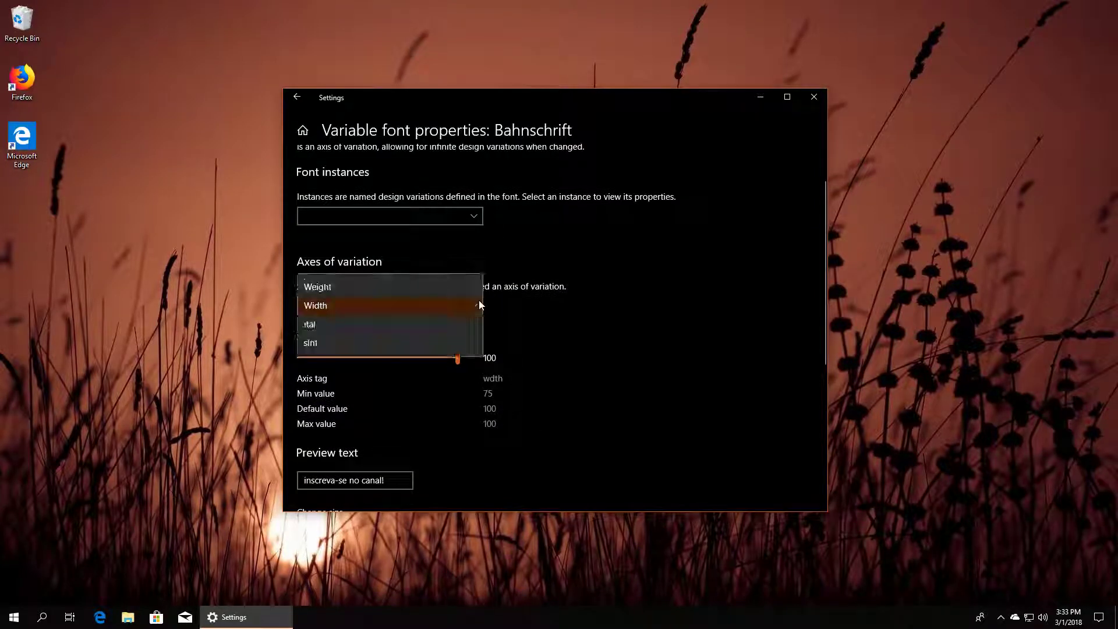
click(425, 338)
scroll(541, 320, down, 2)
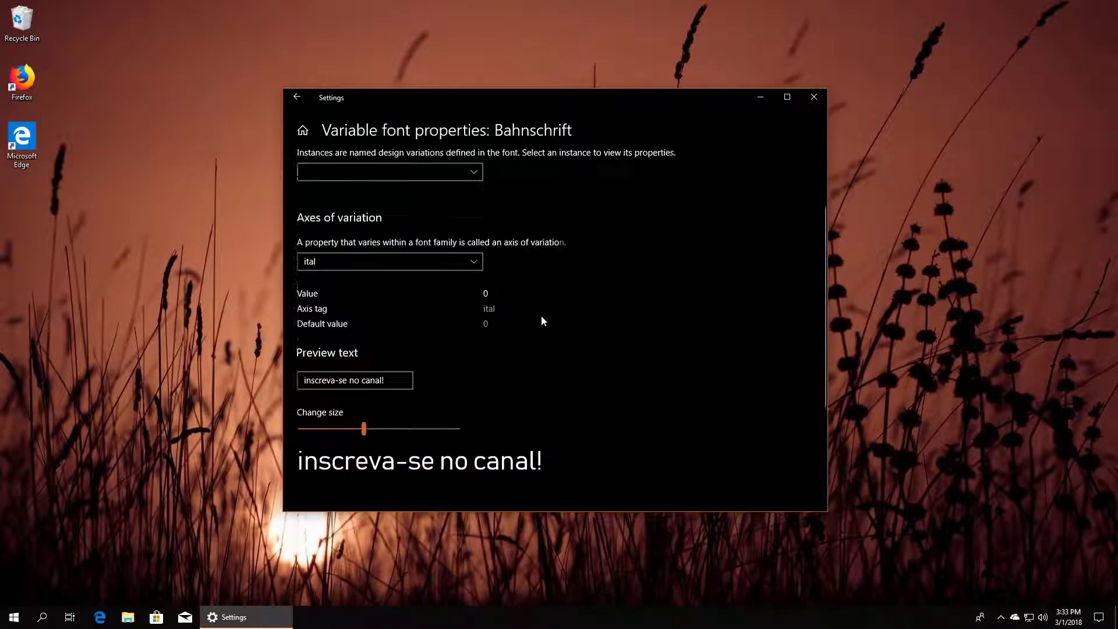
scroll(581, 275, up, 1)
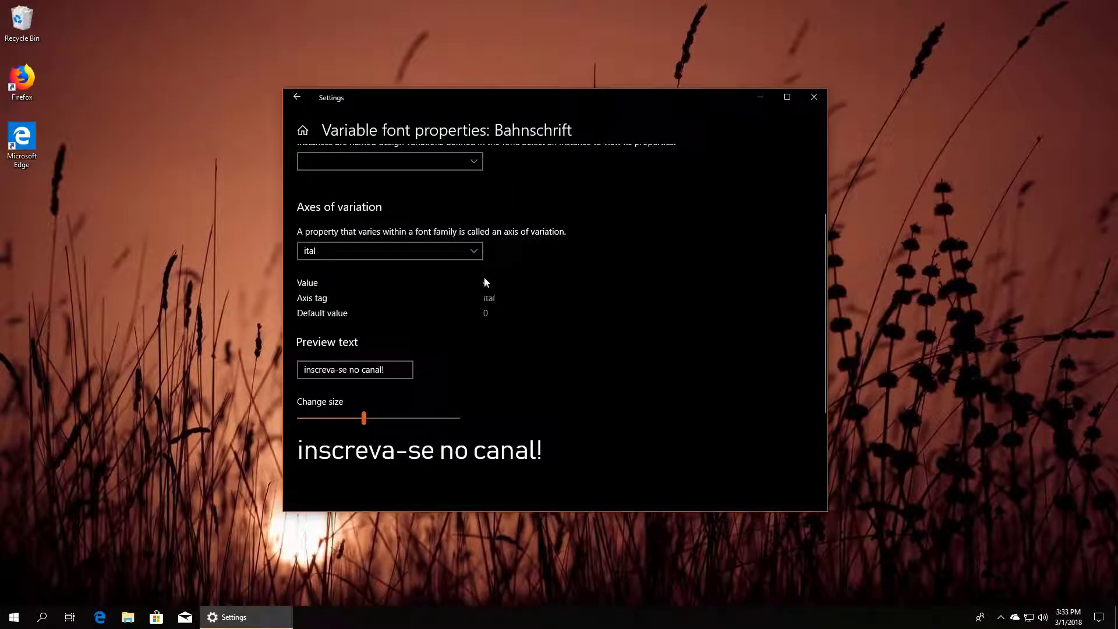
View the slnt axis of variation and return the selection to Weight
click(476, 250)
click(377, 267)
click(473, 249)
click(443, 192)
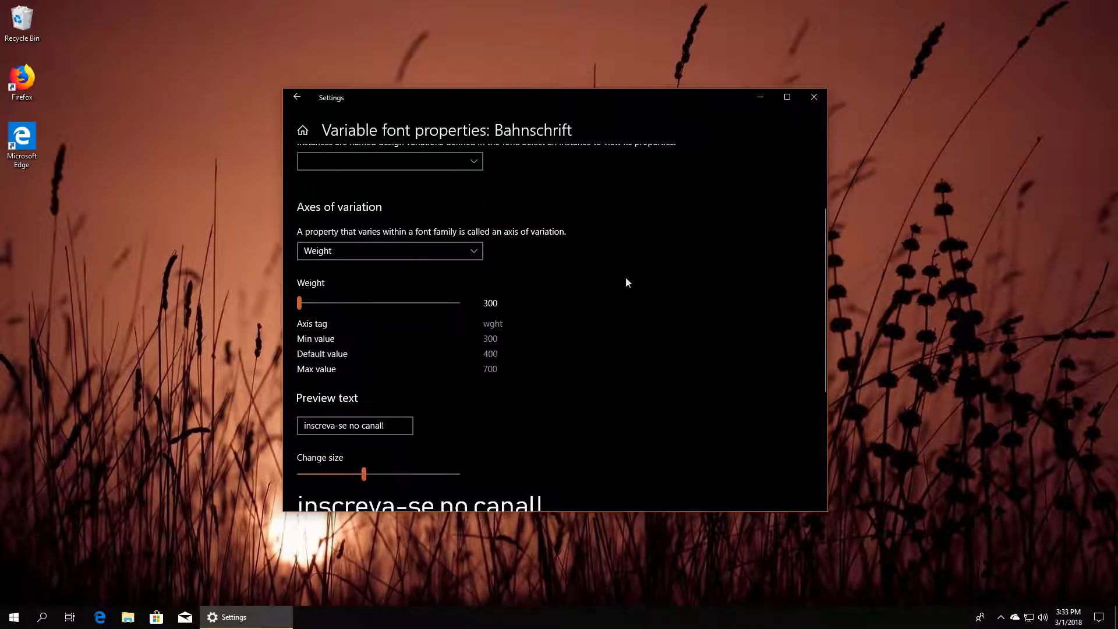
Look through Bahnschrift's named font instances without choosing one
scroll(578, 260, up, 3)
click(474, 271)
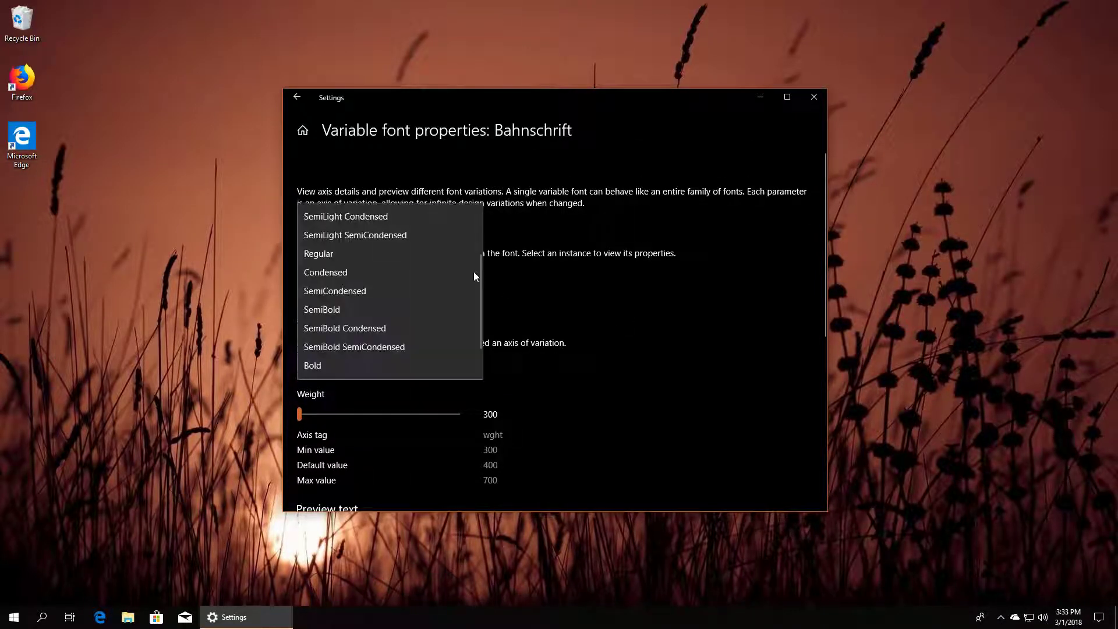
click(621, 280)
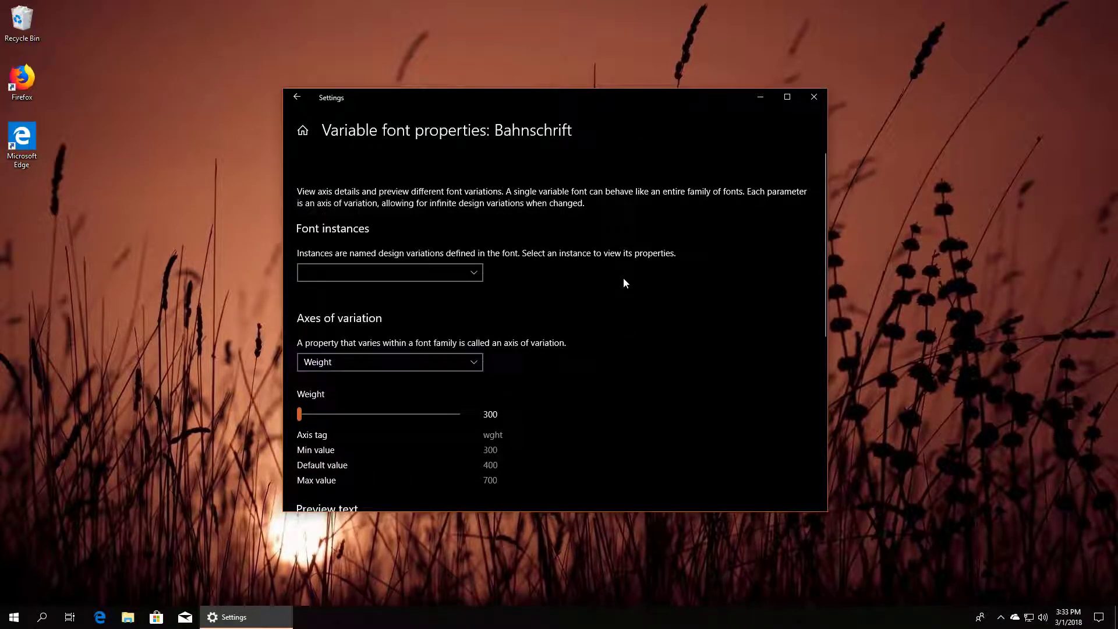
Review Bahnschrift's metadata down to the license description and return to the Fonts page
click(298, 98)
scroll(523, 303, down, 5)
scroll(545, 328, down, 3)
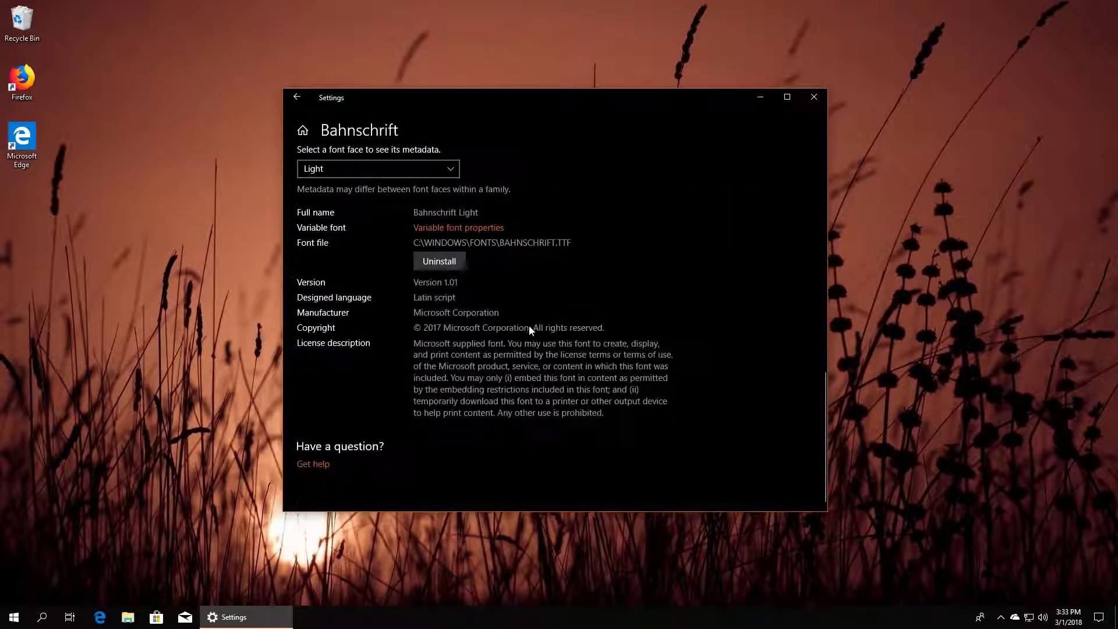
click(298, 98)
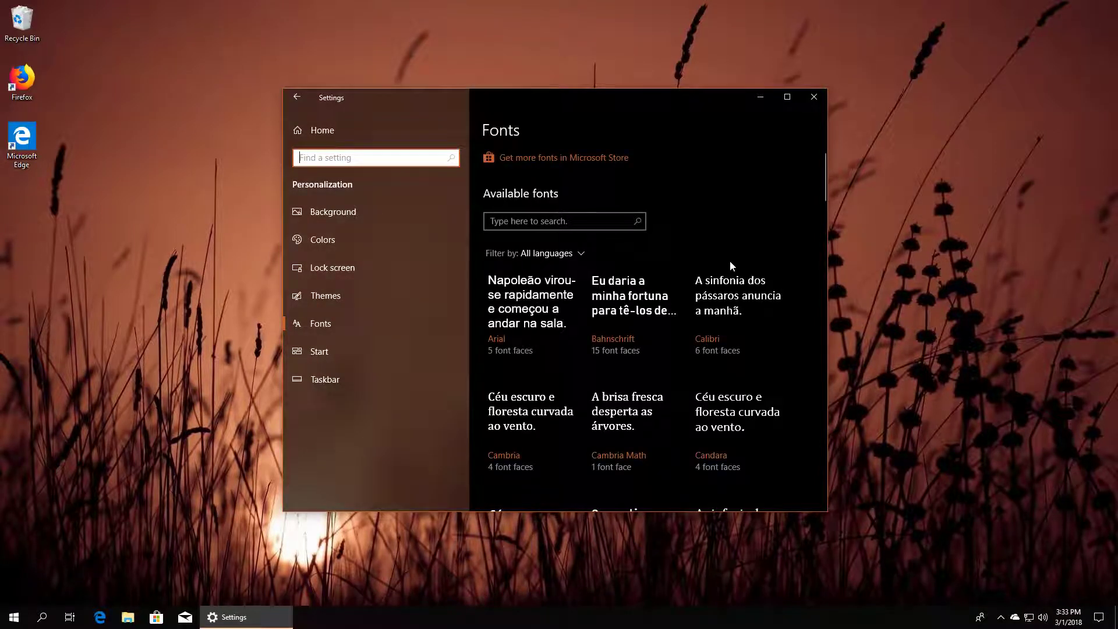
Follow the link for more fonts in Microsoft Store and browse the available fonts while it loads
click(581, 161)
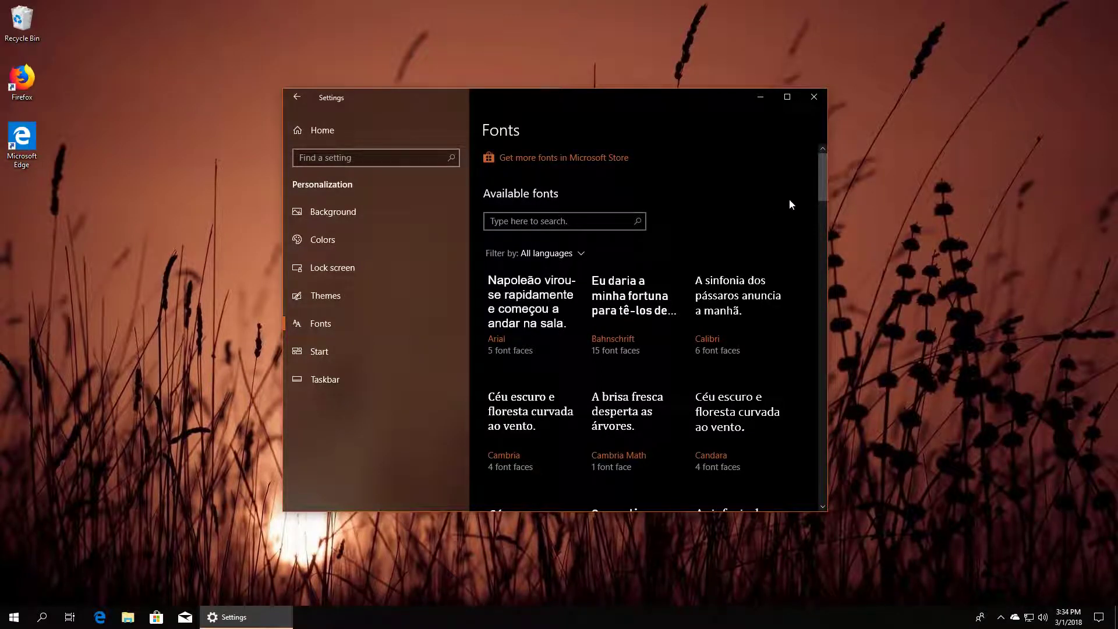
drag(822, 177, 824, 280)
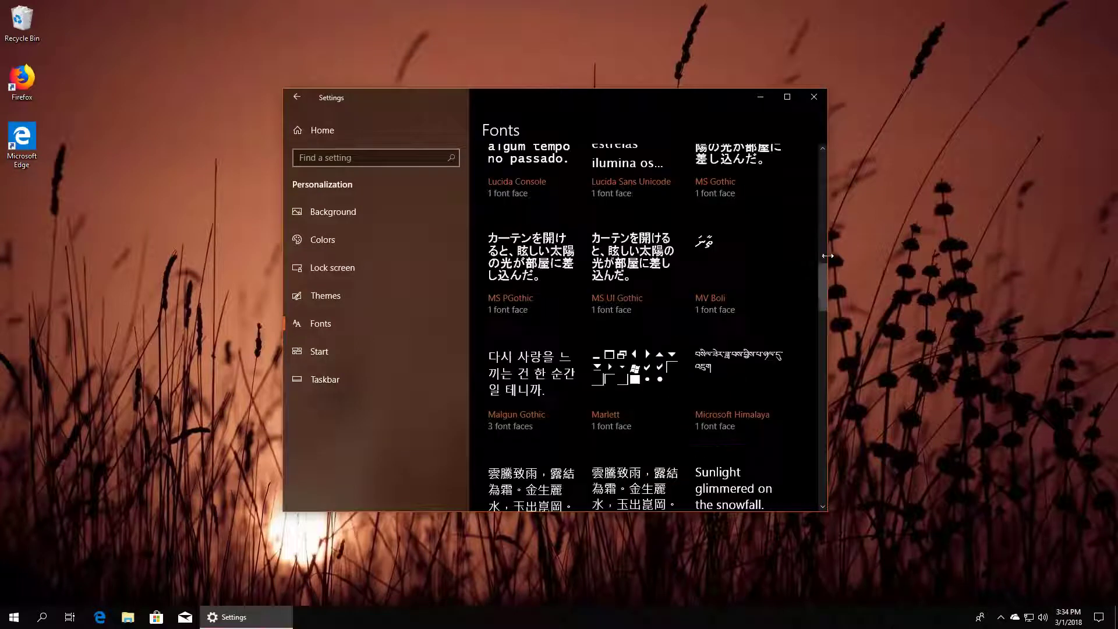
scroll(824, 287, down, 2)
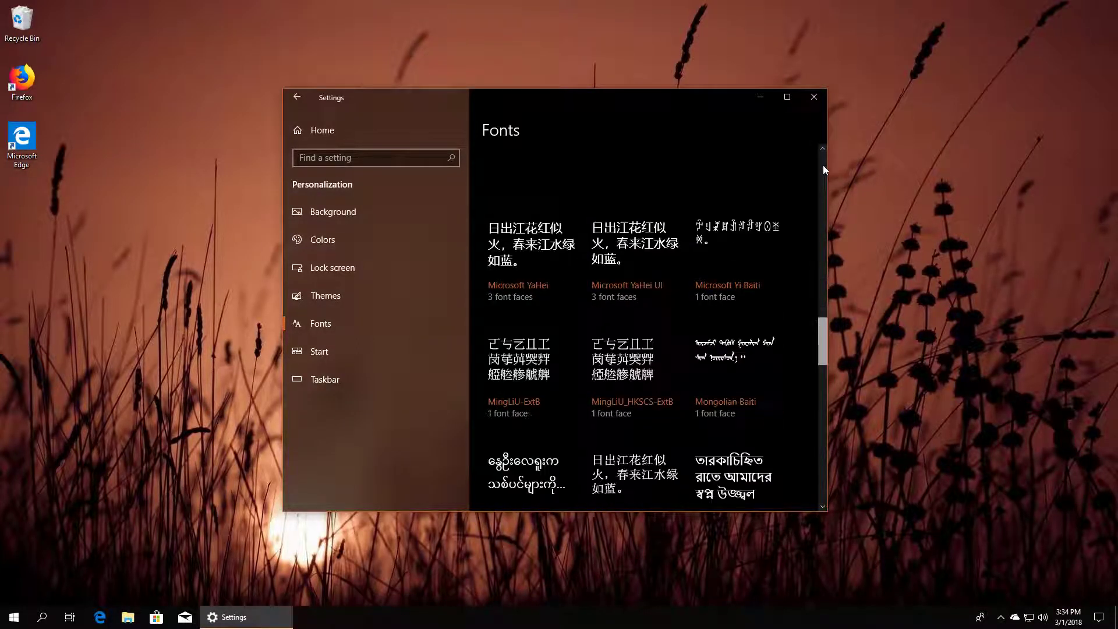
scroll(823, 168, up, 1)
scroll(823, 169, up, 10)
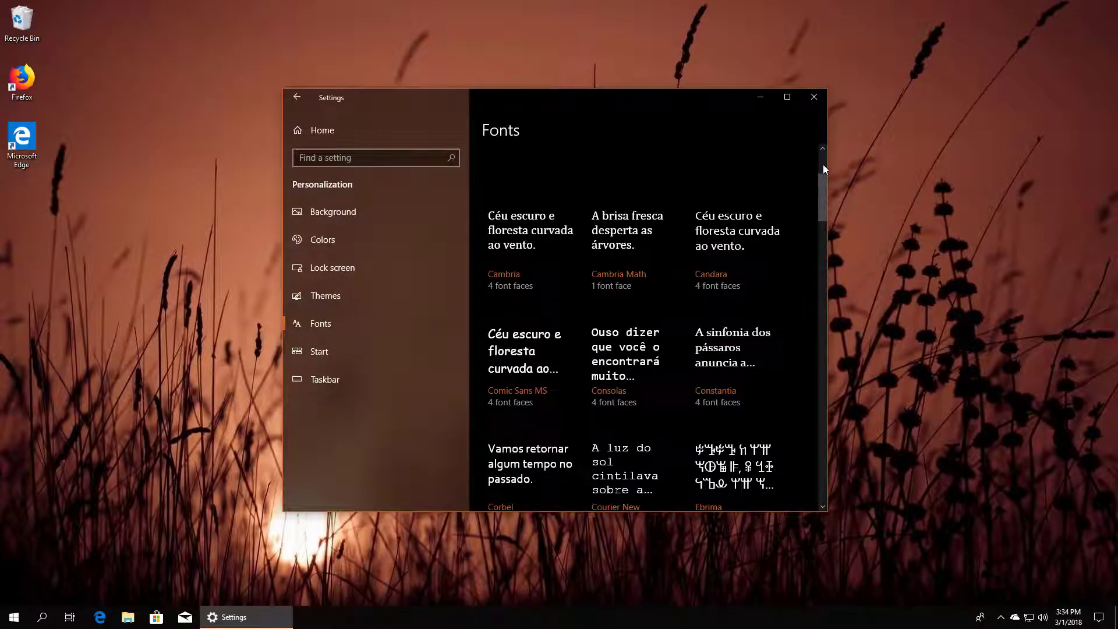
Place the Settings and Microsoft Store windows apart on the desktop, trying the Store window maximized along the way
drag(627, 103, 462, 93)
double_click(736, 119)
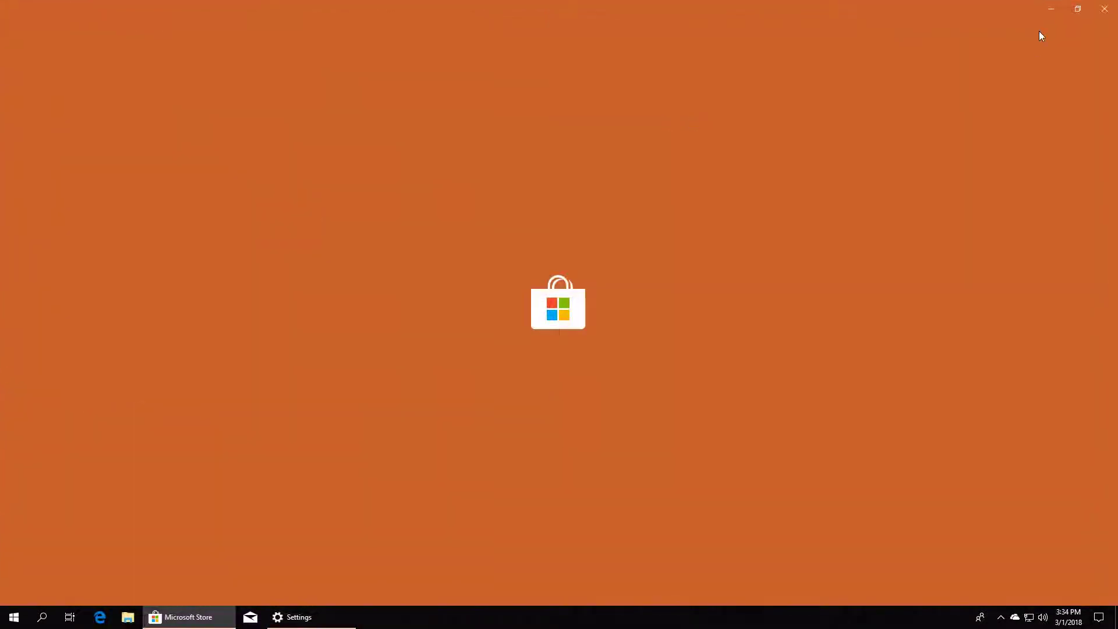
click(1078, 15)
mouse_move(532, 118)
mouse_down()
mouse_move(648, 134)
mouse_move(715, 164)
mouse_up()
Maximize the Settings window and restore it to its floating size, twice
click(556, 102)
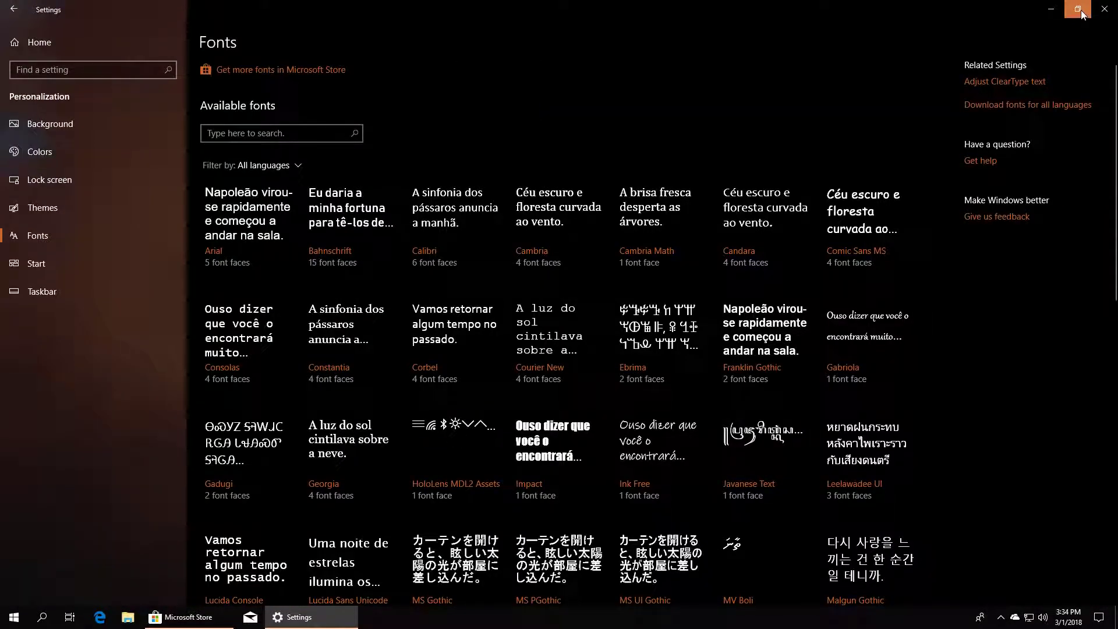
click(1078, 9)
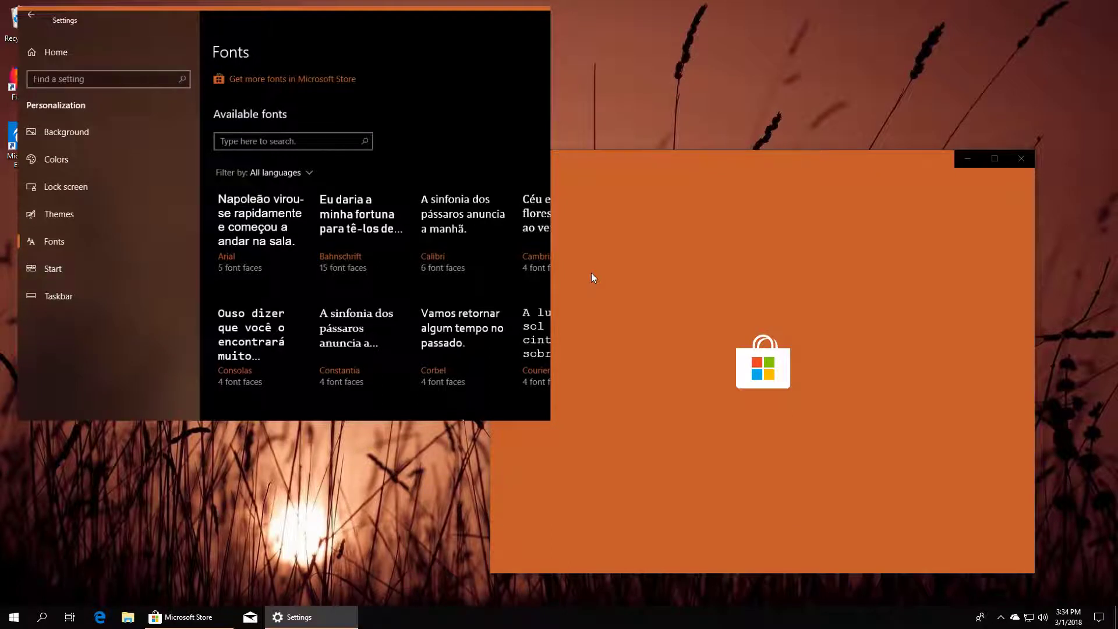
key(super+Up)
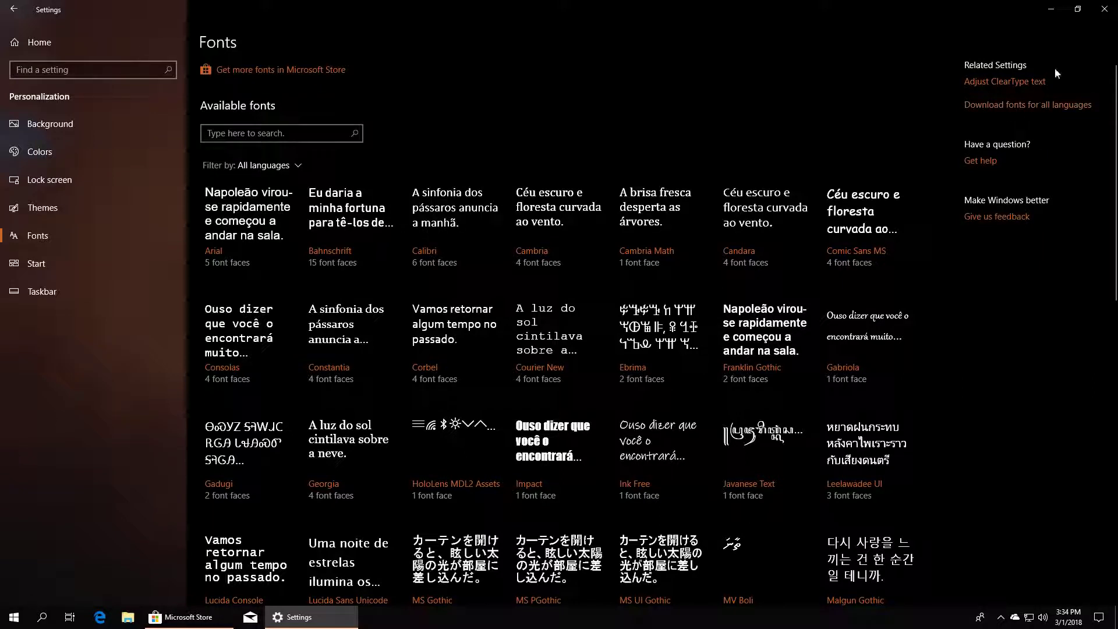
click(1078, 11)
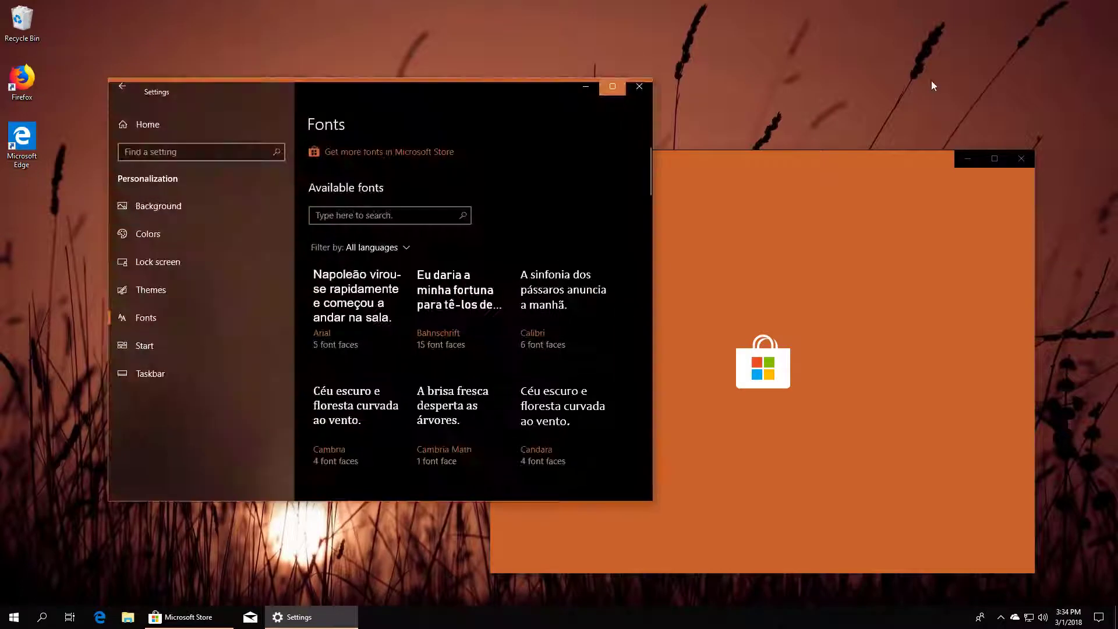
Shift the Microsoft Store and Settings windows slightly on the desktop and close Microsoft Store
drag(868, 156, 900, 156)
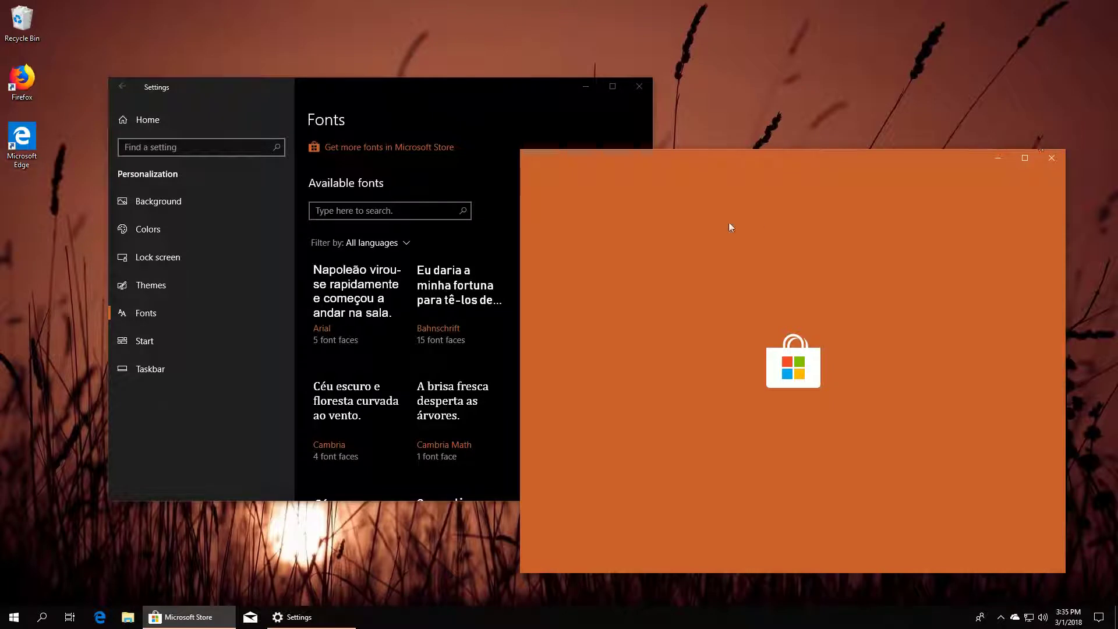
drag(344, 90, 357, 113)
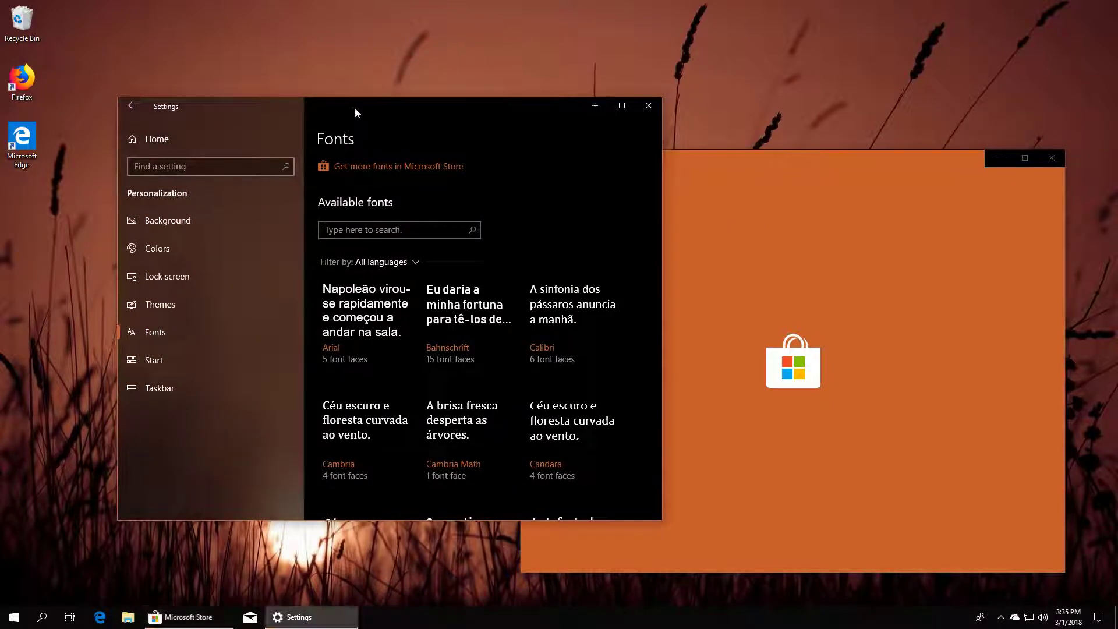
drag(865, 159, 841, 145)
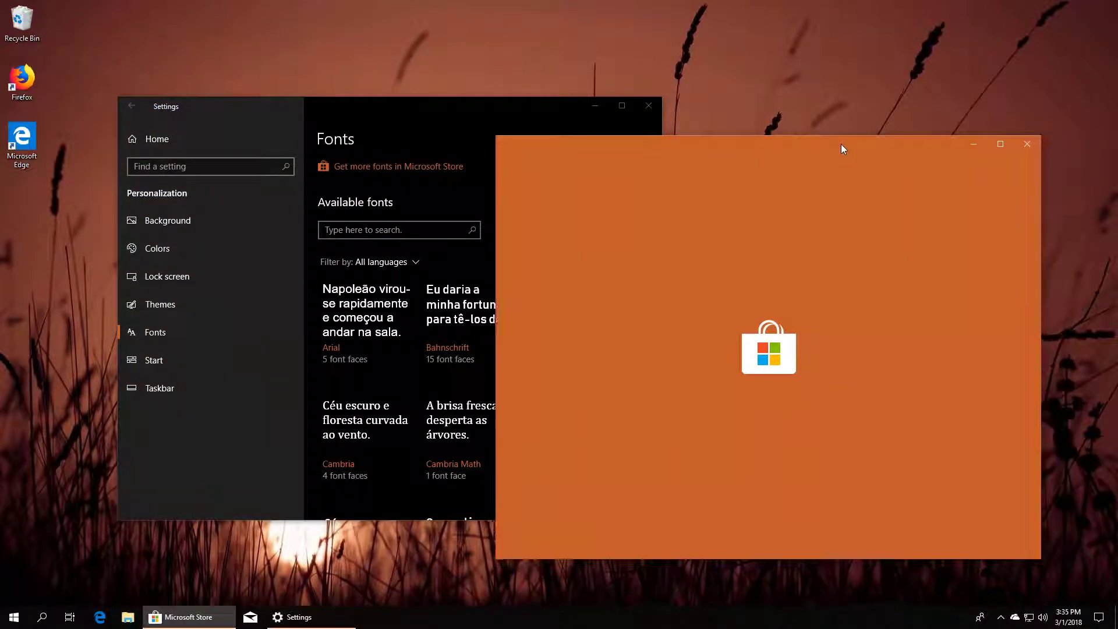
click(1028, 145)
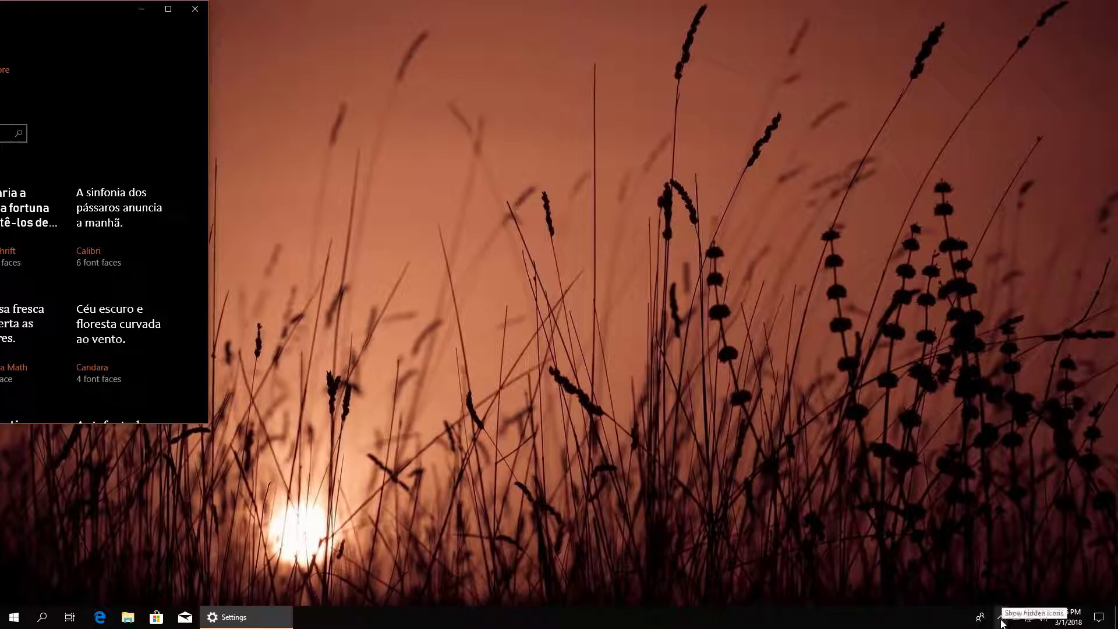
Bring the Settings window back to the middle of the desktop and show the hidden notification area icons
click(230, 623)
click(251, 624)
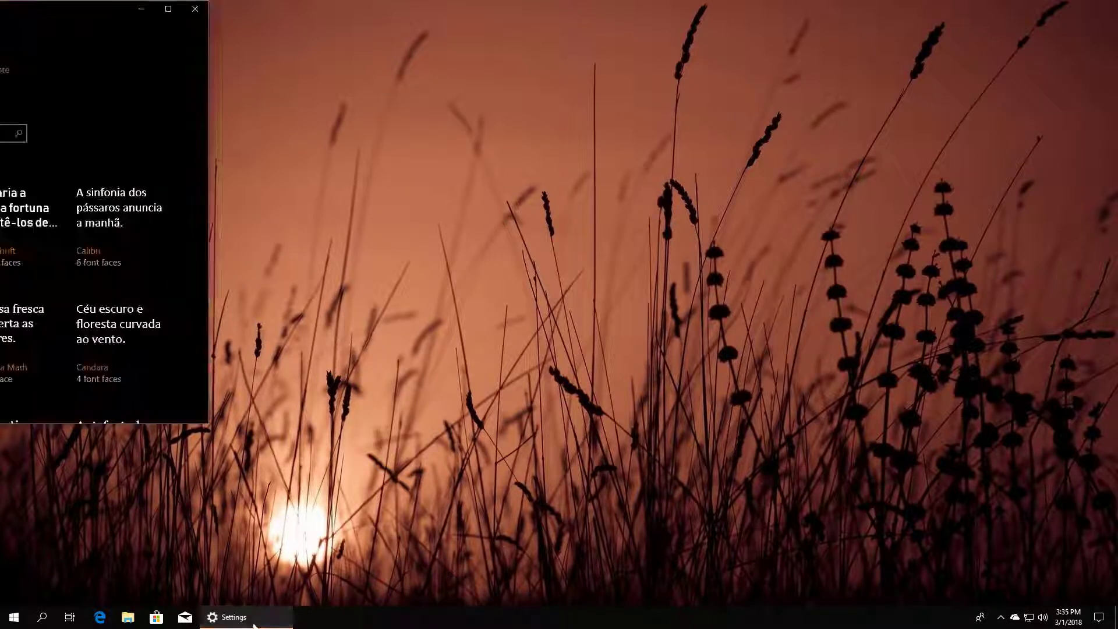
drag(80, 10, 692, 142)
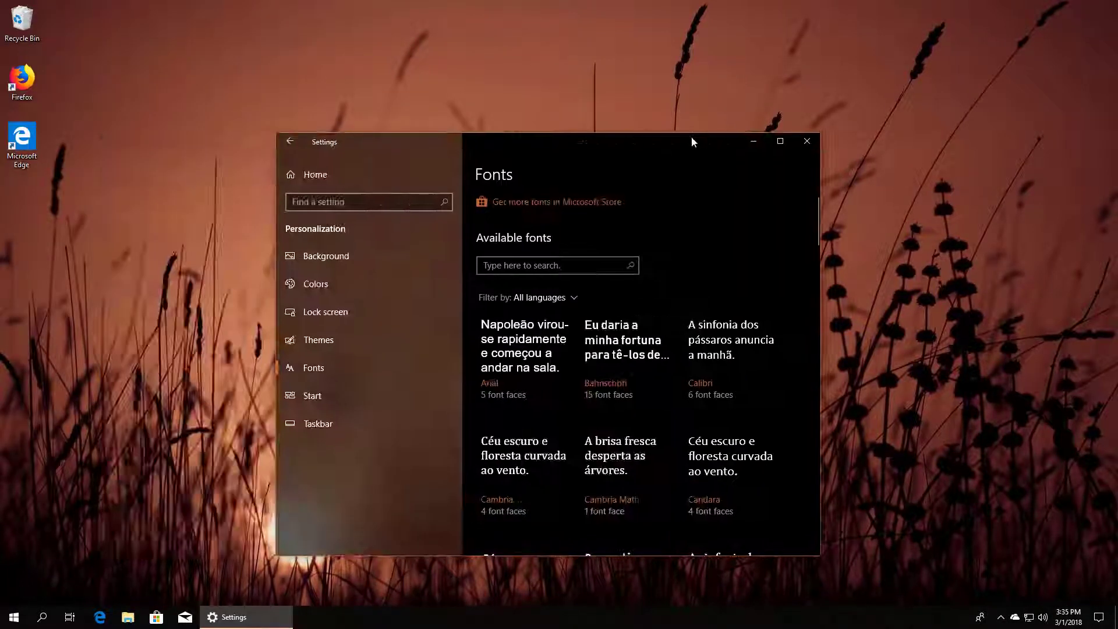
click(1001, 618)
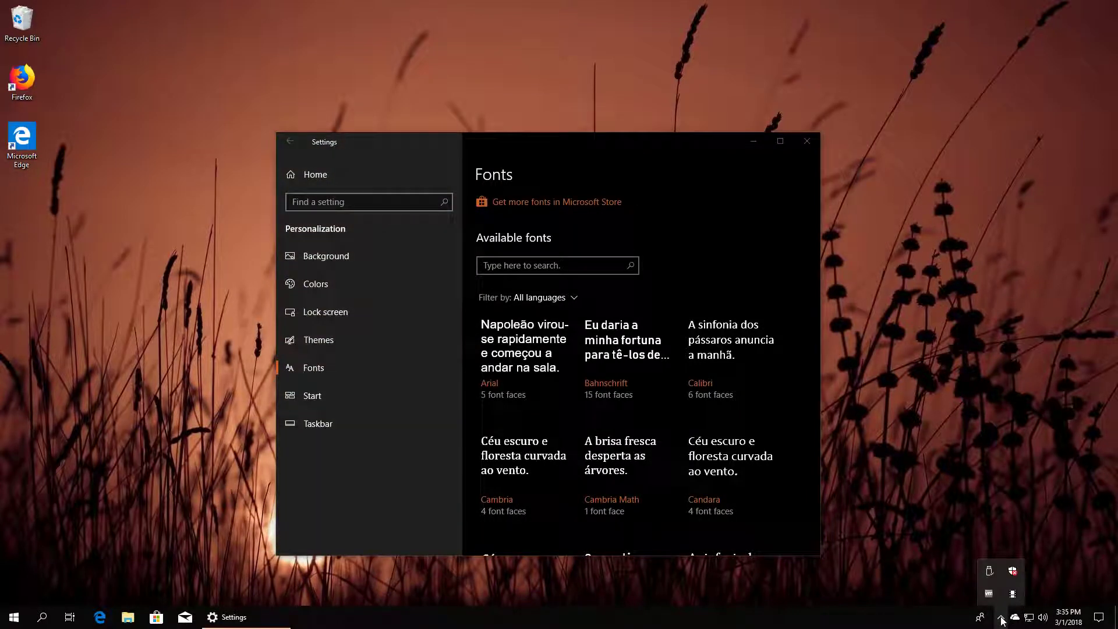